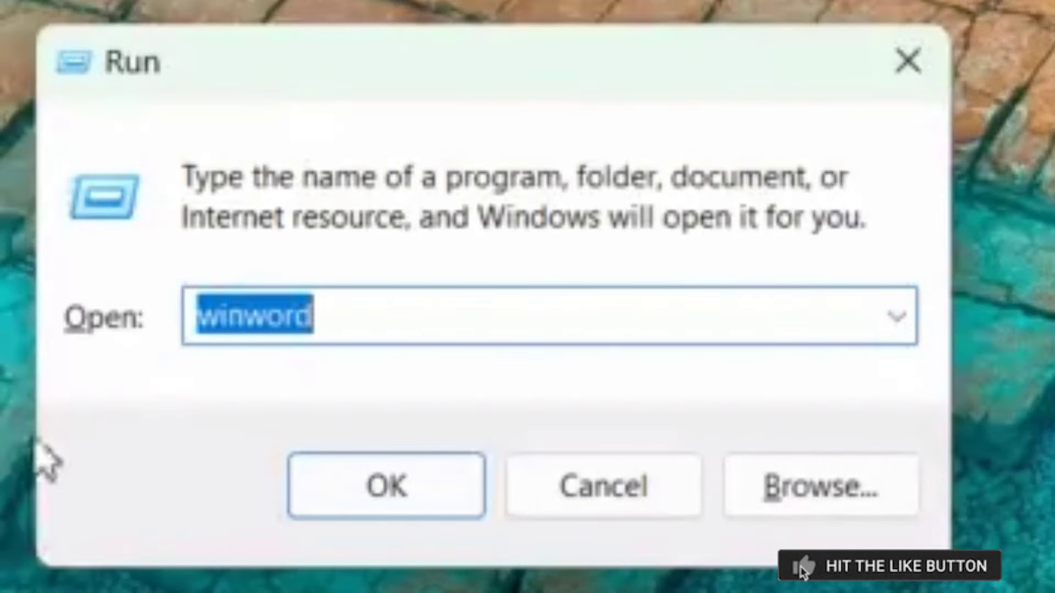
- Launch Microsoft Word by running winword from the Run dialog
{"action": "left_click", "coordinate": [390, 338]}
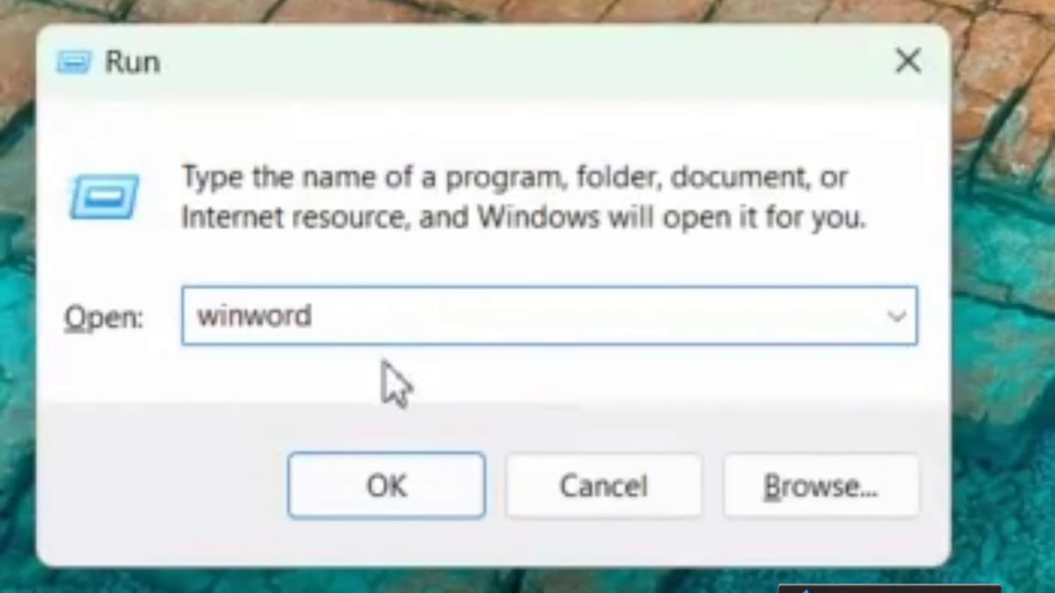
{"action": "left_click", "coordinate": [383, 487]}
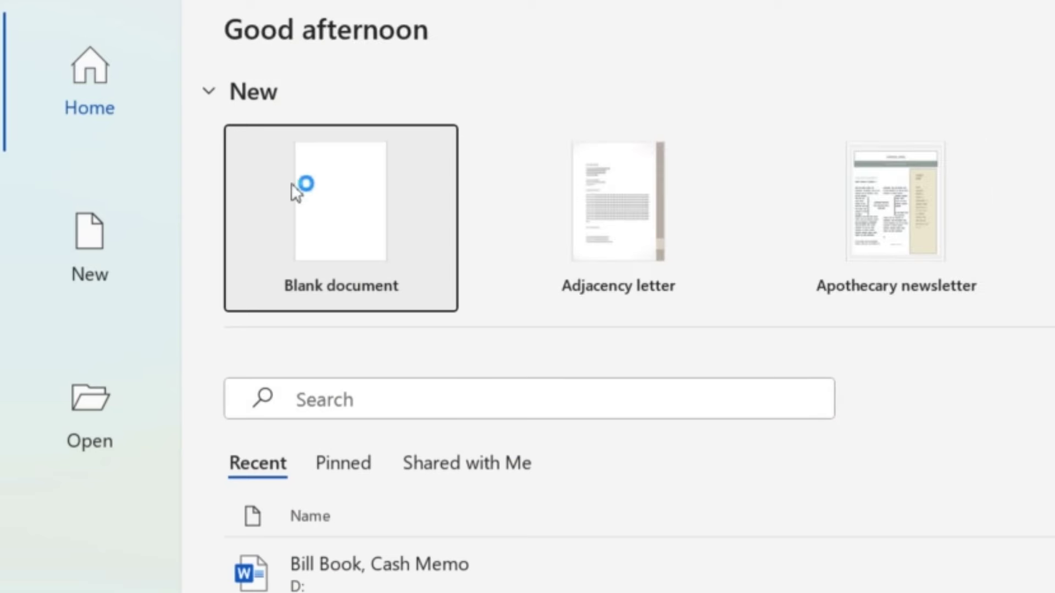
- Create a blank document with bold turned on and Normal 1-inch margins
{"action": "left_click", "coordinate": [325, 206]}
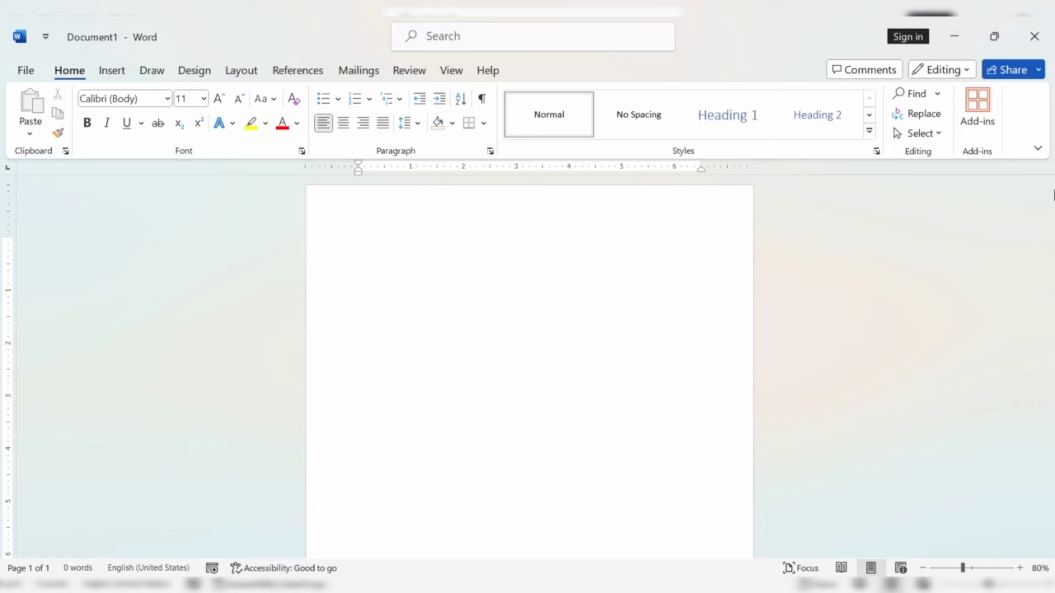
{"action": "key", "text": "ctrl+b"}
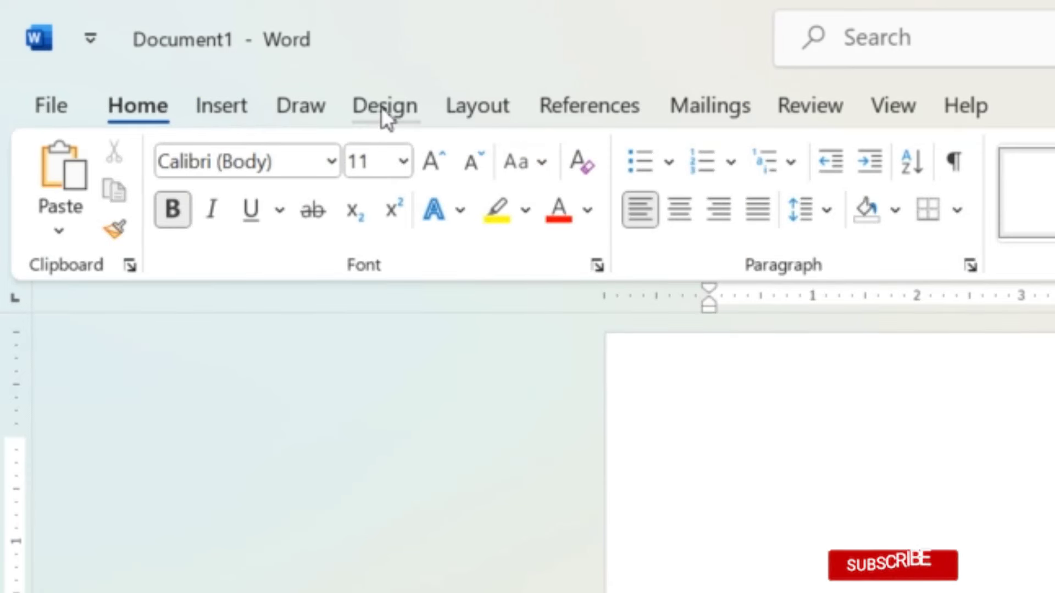
{"action": "left_click", "coordinate": [455, 107]}
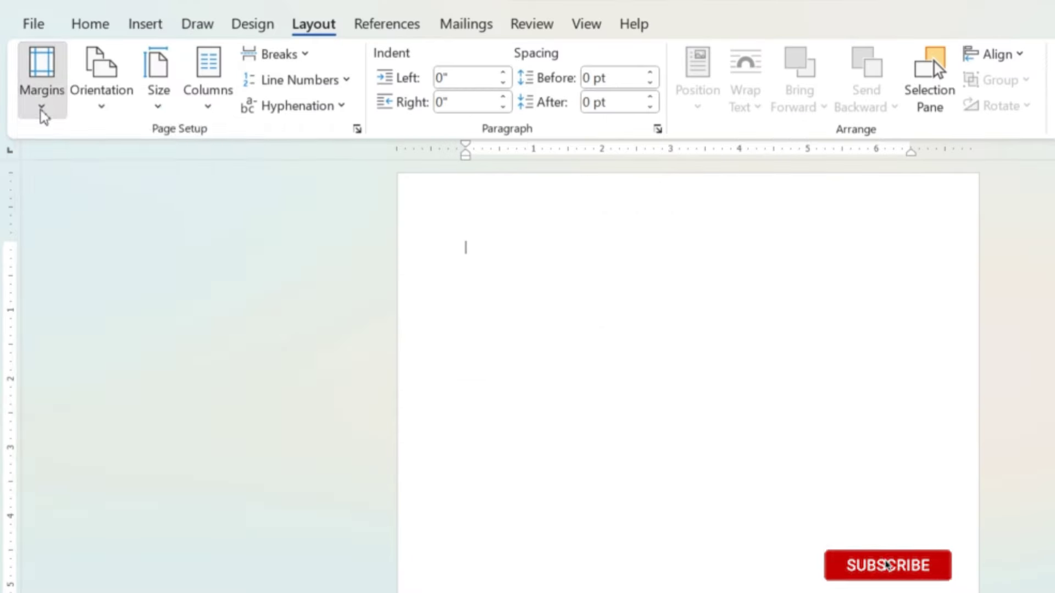
{"action": "left_click", "coordinate": [63, 233]}
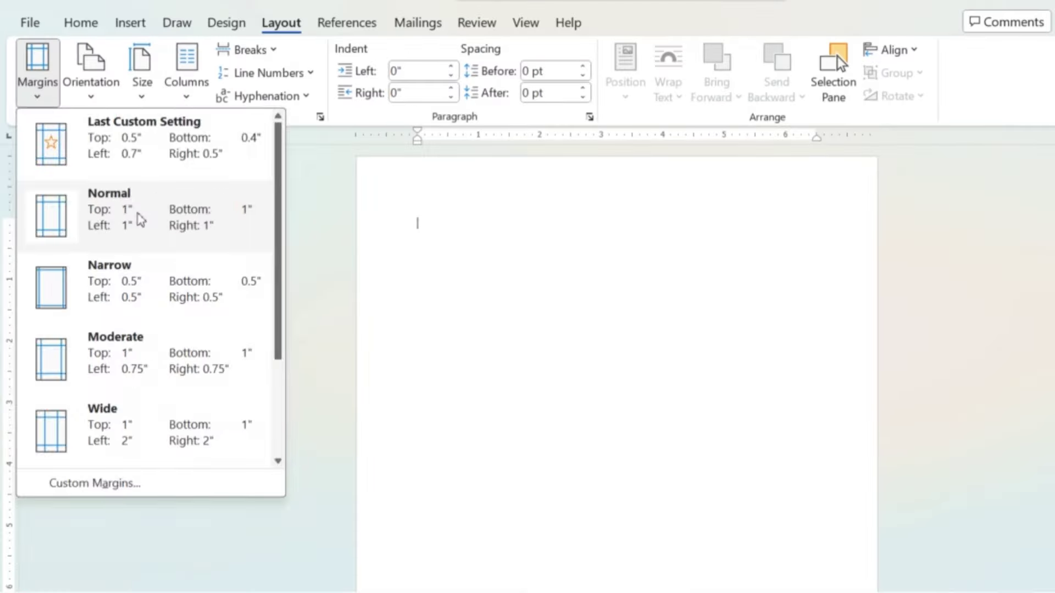
{"action": "left_click", "coordinate": [153, 244]}
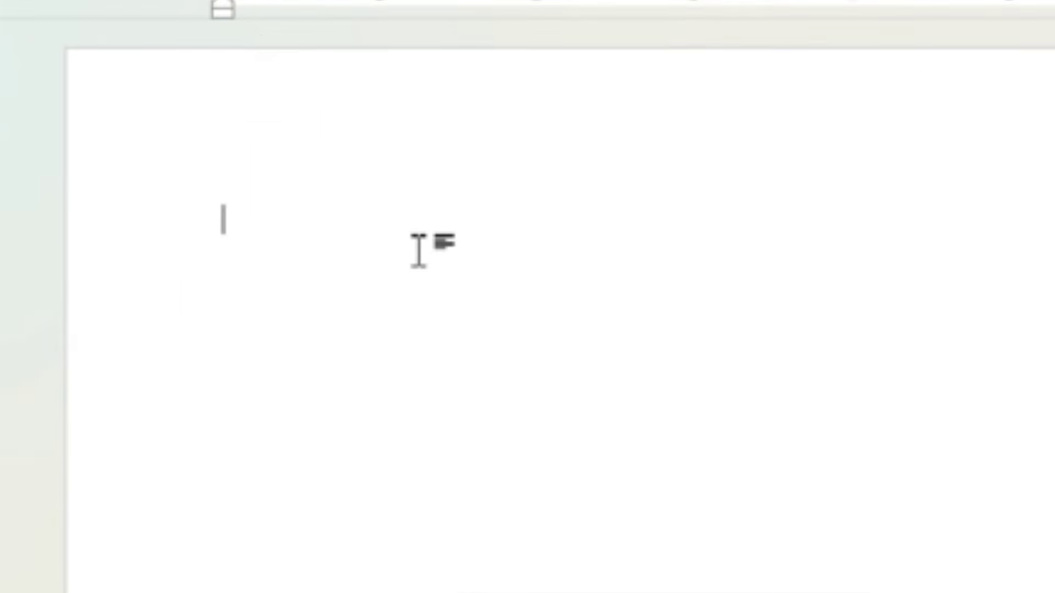
- Type the bold, centred title 'Bill/Cash Memo' and begin a new line beneath it
{"action": "type", "text": "c"}
{"action": "key", "text": "BackSpace"}
{"action": "type", "text": "Bill"}
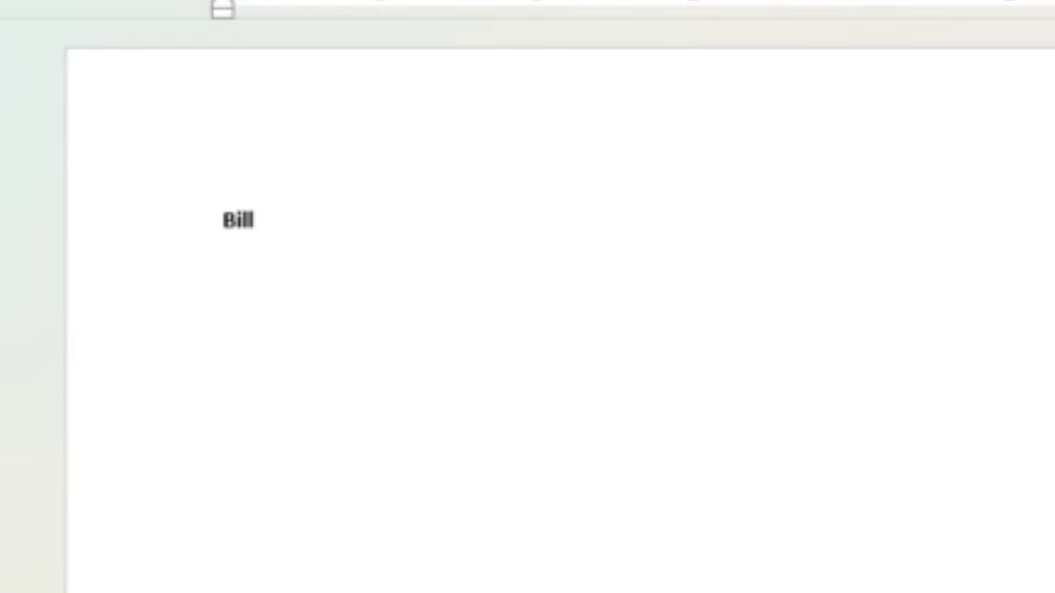
{"action": "type", "text": "/Cas"}
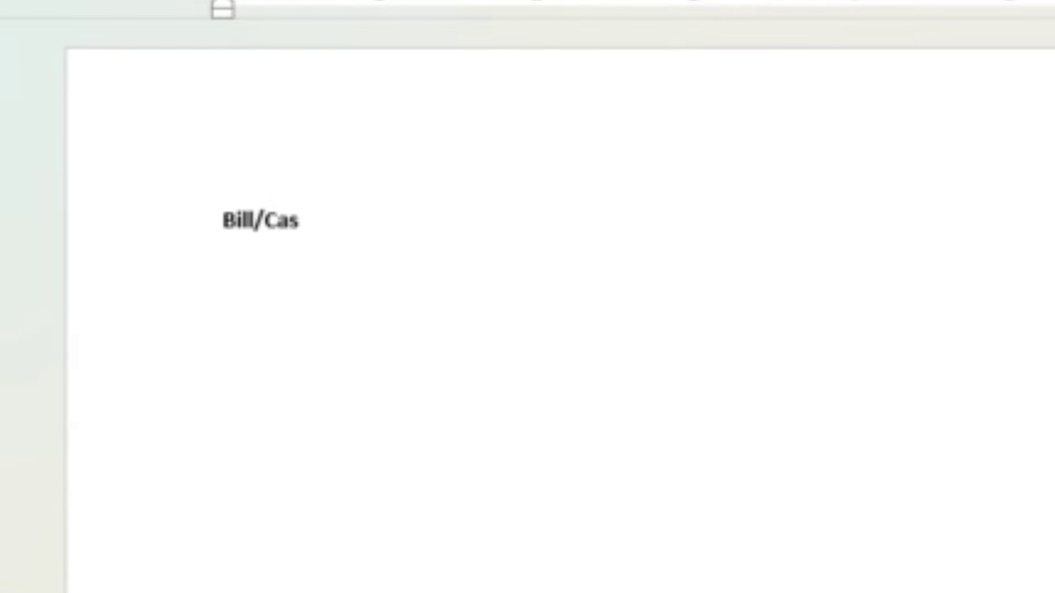
{"action": "type", "text": "h Memo"}
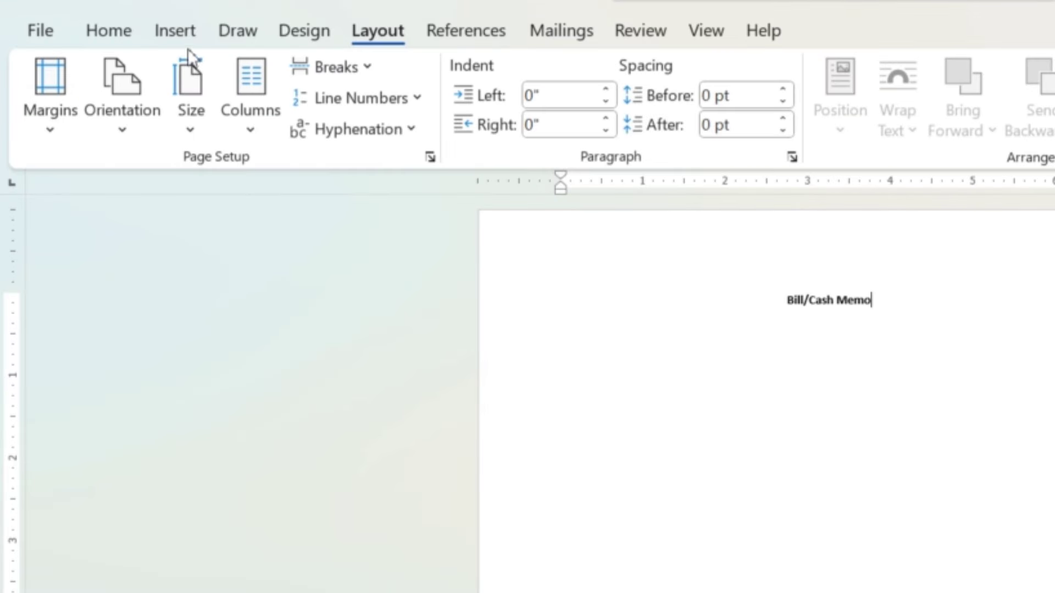
{"action": "left_click", "coordinate": [104, 30]}
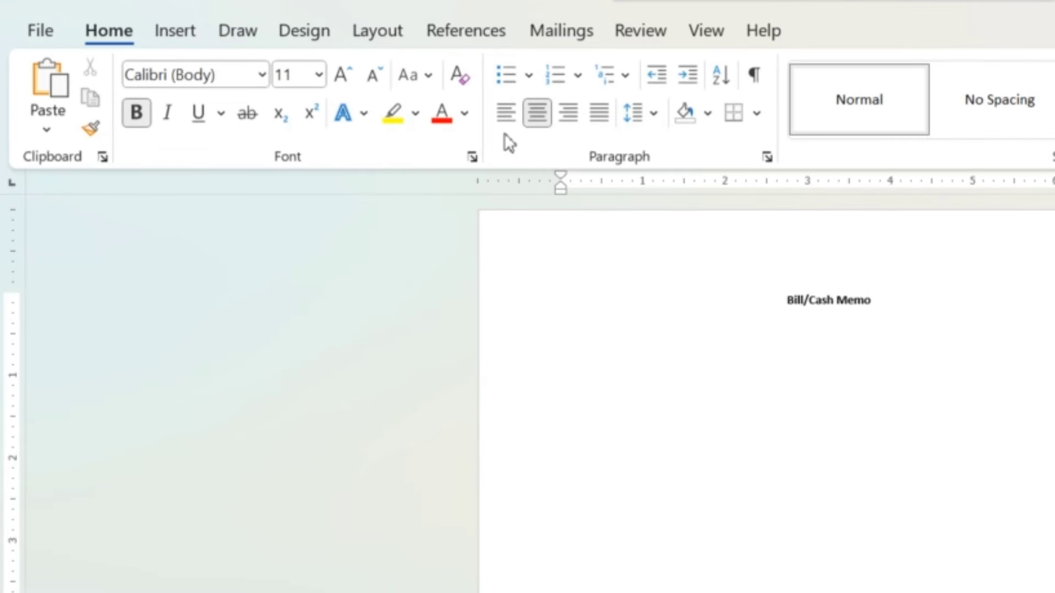
{"action": "key", "text": "Return"}
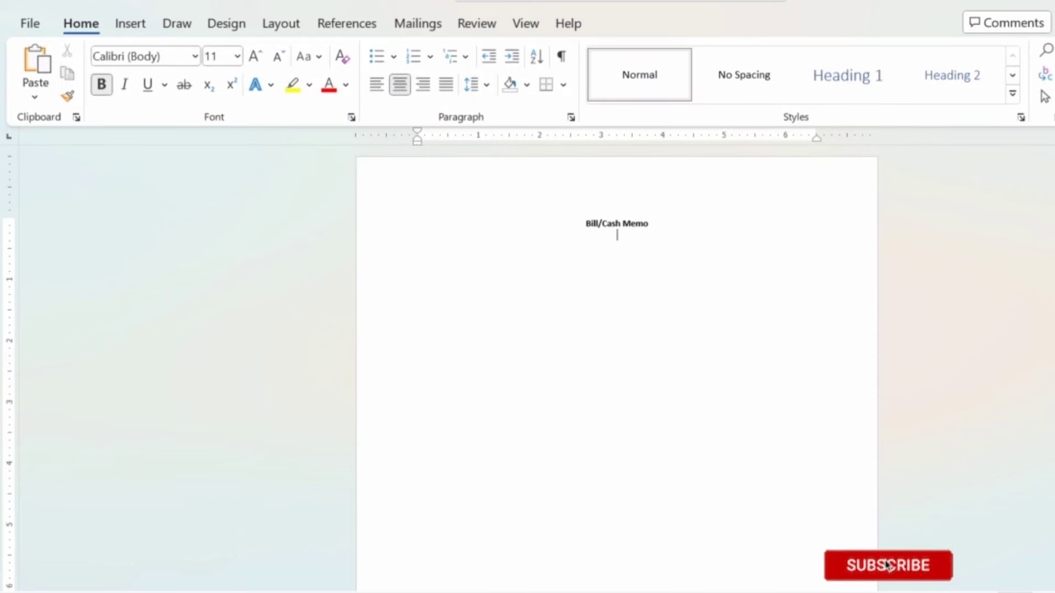
- Paste the 'Raja News Services' heading, grow the supplier tagline to 22 pt, and start a new line
{"action": "type", "text": "Raja News Services"}
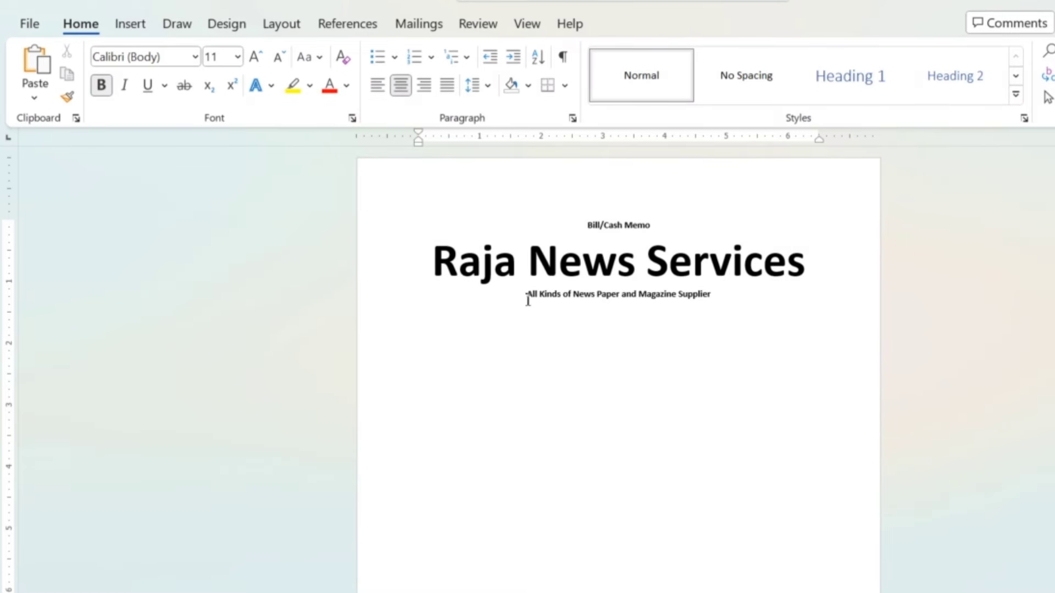
{"action": "left_click_drag", "start_coordinate": [525, 295], "coordinate": [714, 295]}
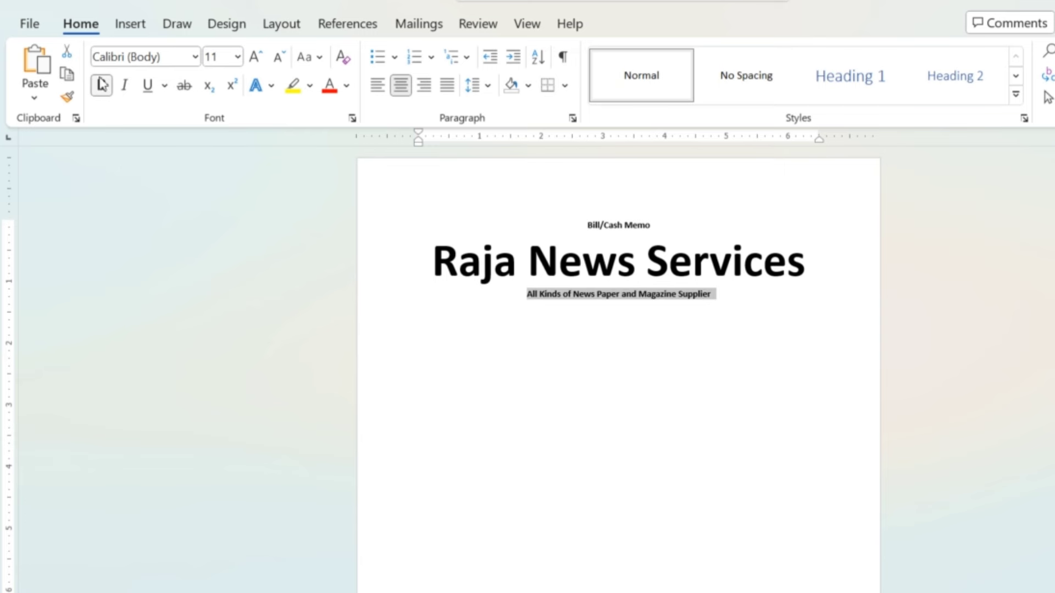
{"action": "left_click", "coordinate": [254, 58]}
{"action": "left_click", "coordinate": [255, 58]}
{"action": "left_click", "coordinate": [255, 58]}
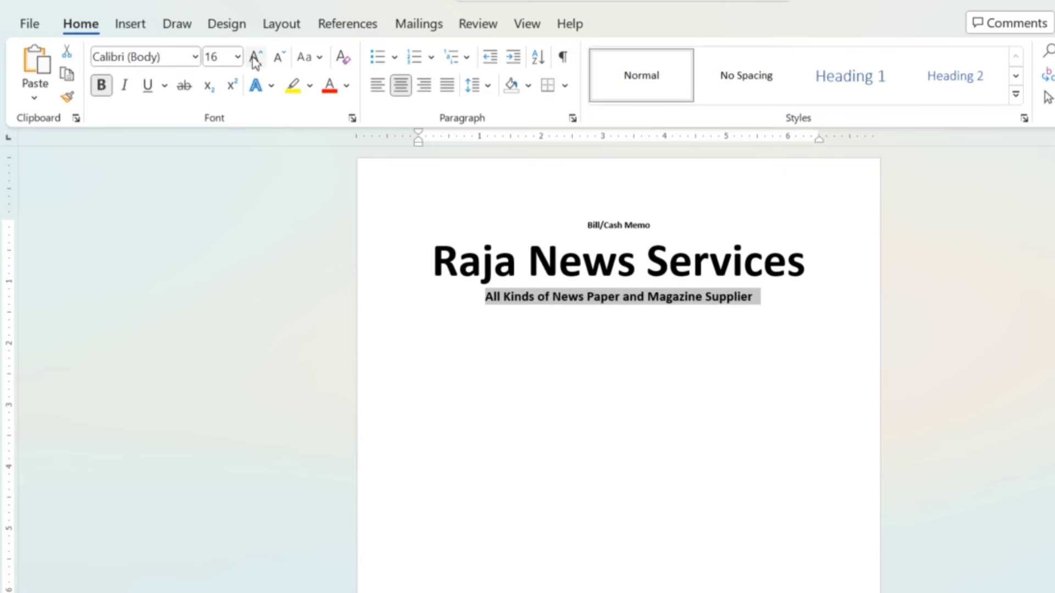
{"action": "left_click", "coordinate": [255, 58]}
{"action": "left_click", "coordinate": [255, 58]}
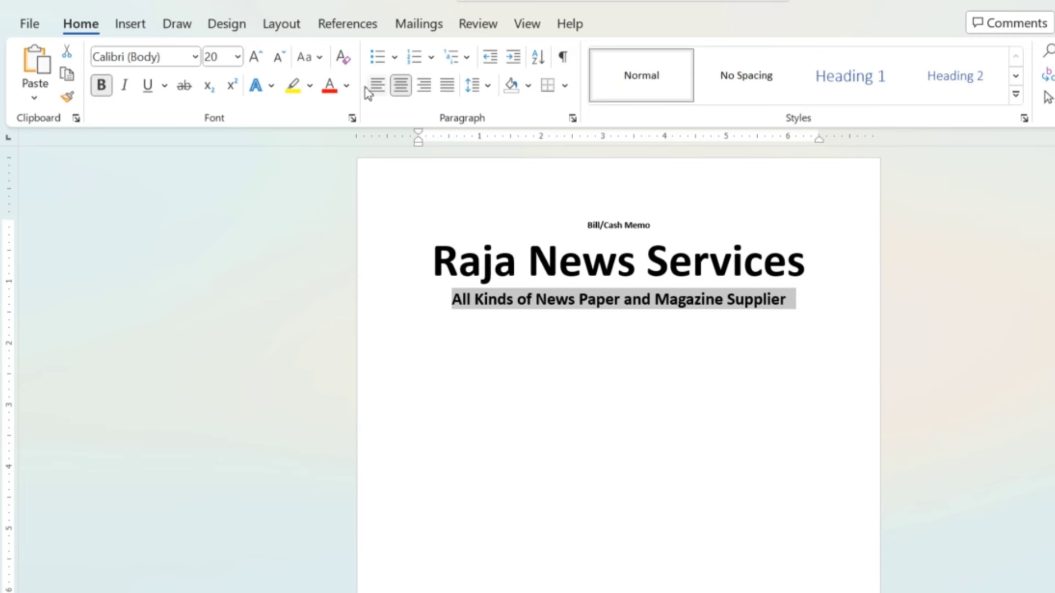
{"action": "left_click", "coordinate": [254, 57]}
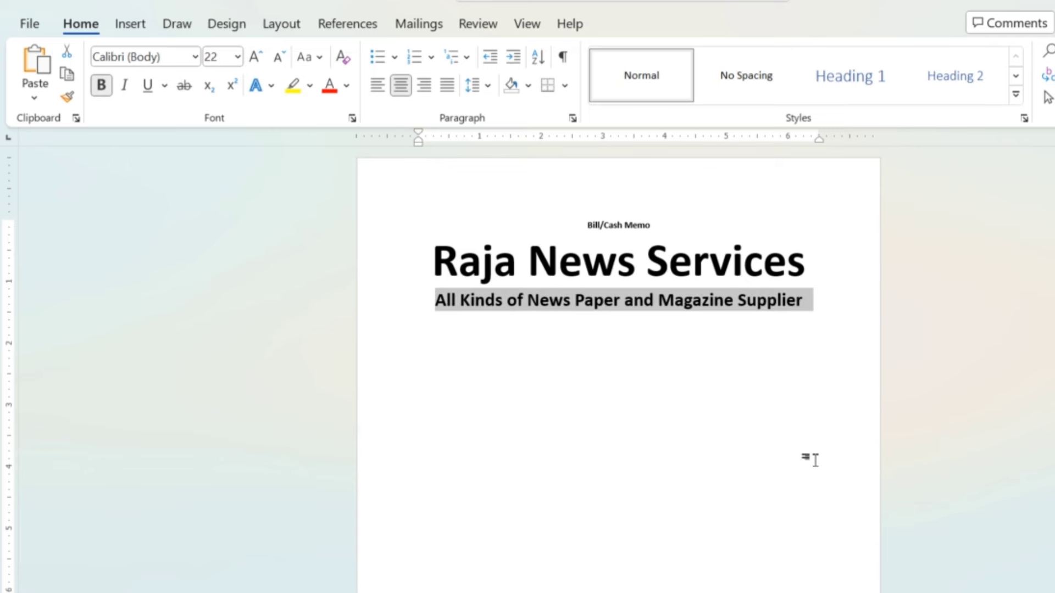
{"action": "left_click", "coordinate": [827, 323]}
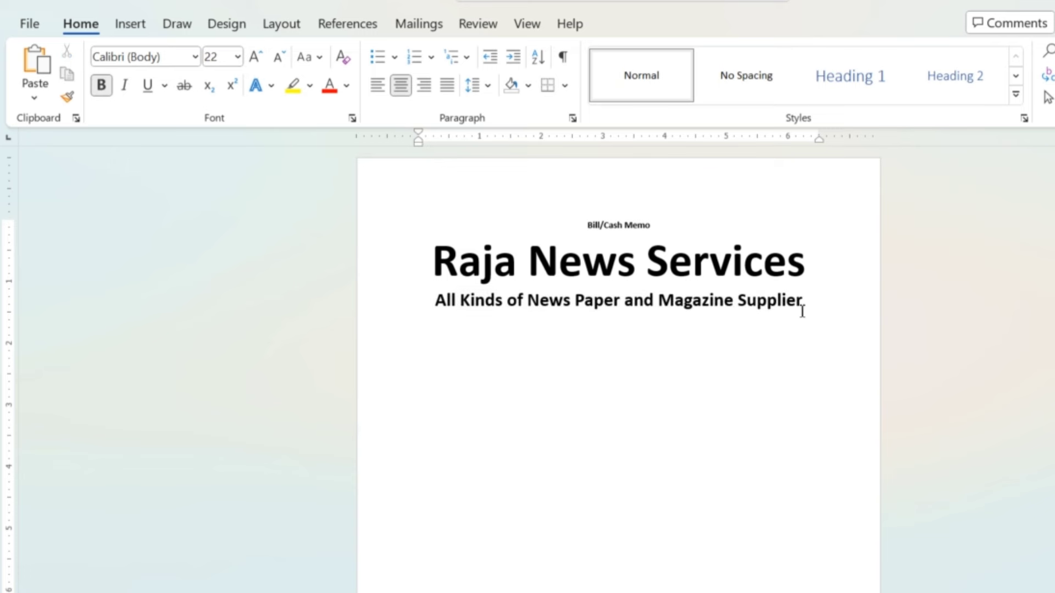
{"action": "key", "text": "Return"}
- Type the shop's postal address below the tagline and size it to 20 pt
{"action": "type", "text": "-"}
{"action": "type", "text": "685, Sanjay Colony, Okhla Phase-2, New Delhi 110020"}
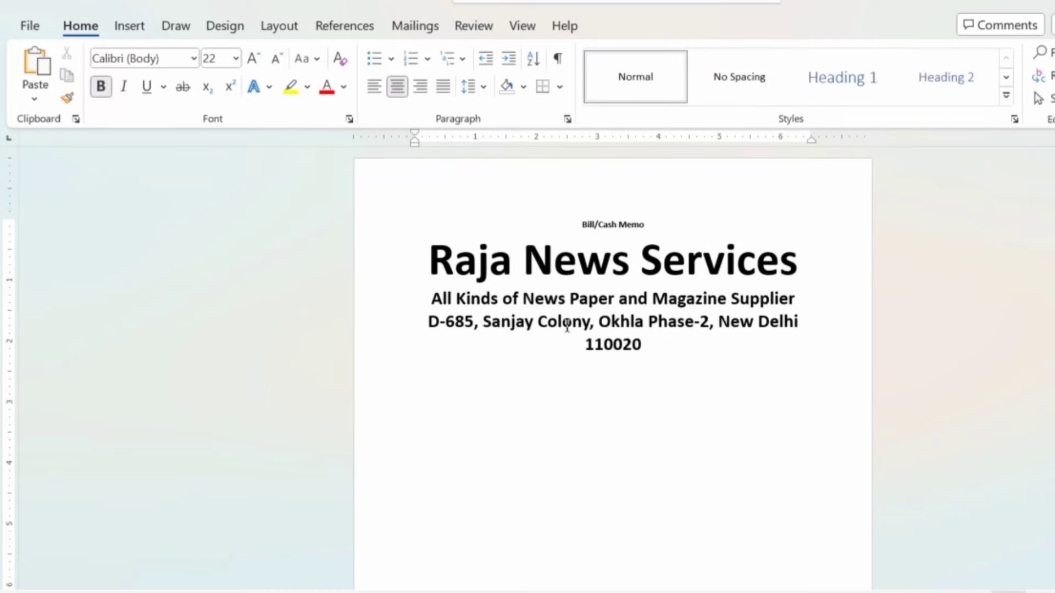
{"action": "triple_click", "coordinate": [570, 332]}
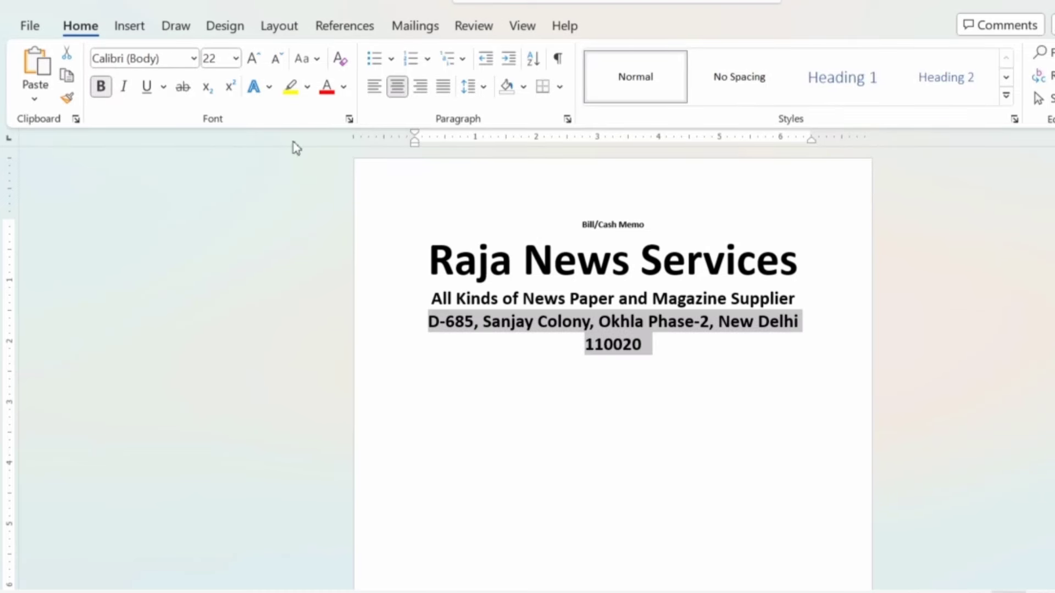
{"action": "left_click", "coordinate": [278, 62]}
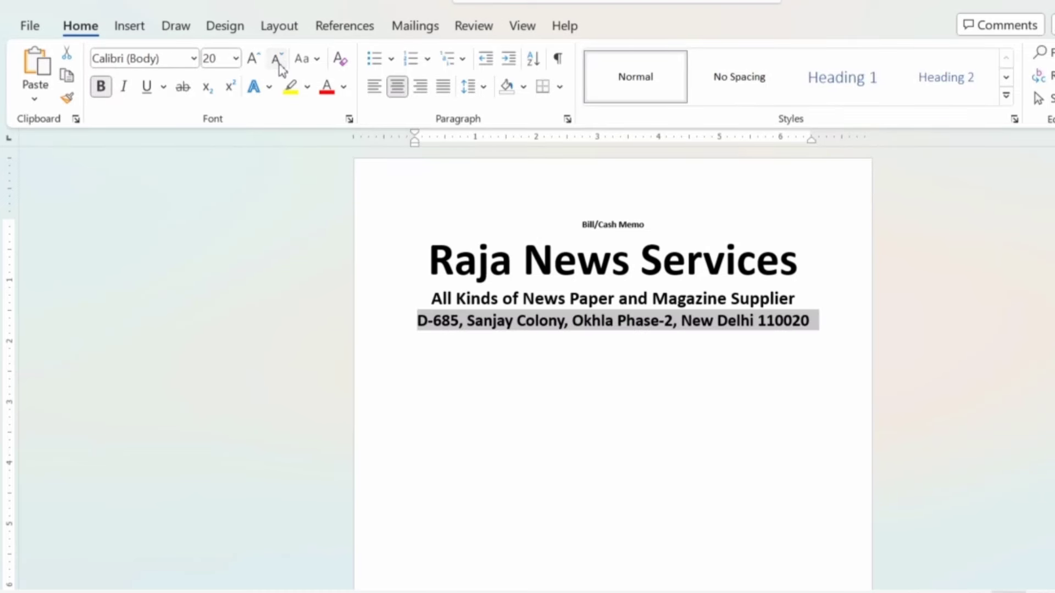
{"action": "left_click", "coordinate": [280, 65]}
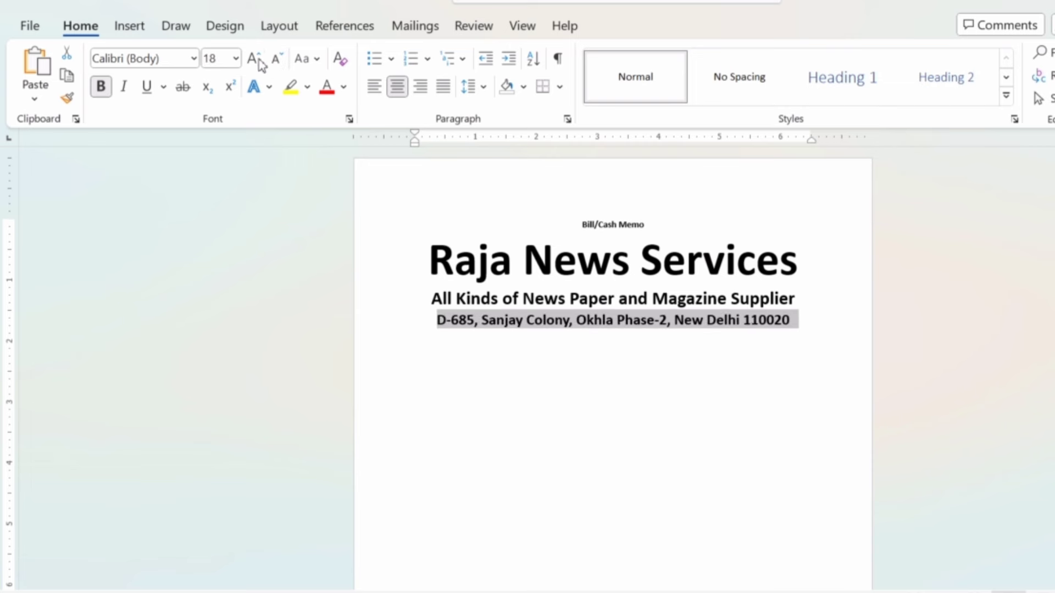
{"action": "left_click", "coordinate": [254, 59]}
{"action": "left_click", "coordinate": [212, 59]}
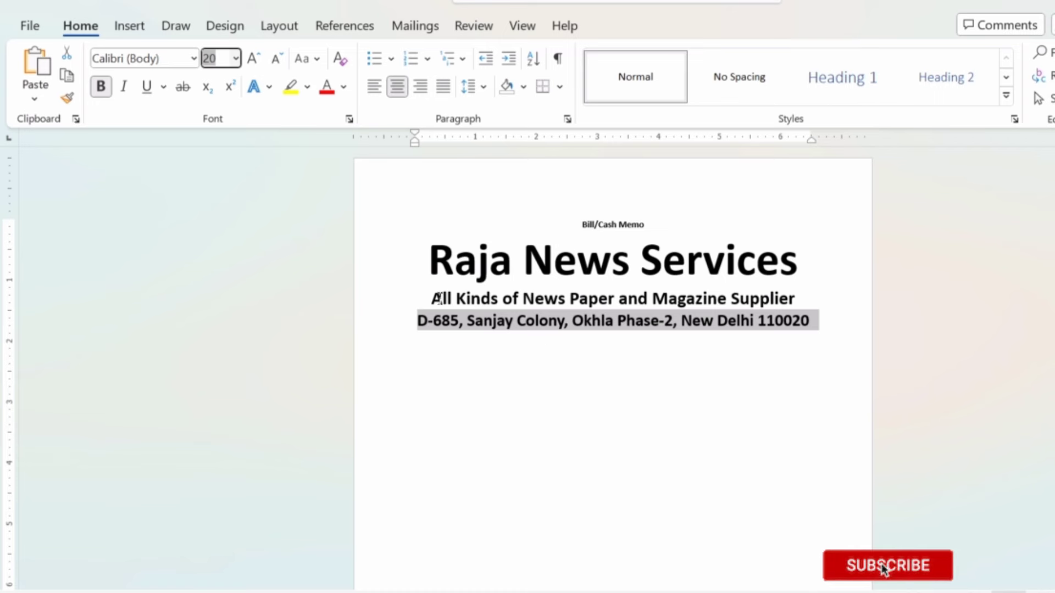
- Enlarge the tagline to 24 pt and start a new line after the address
{"action": "left_click_drag", "start_coordinate": [433, 298], "coordinate": [813, 299]}
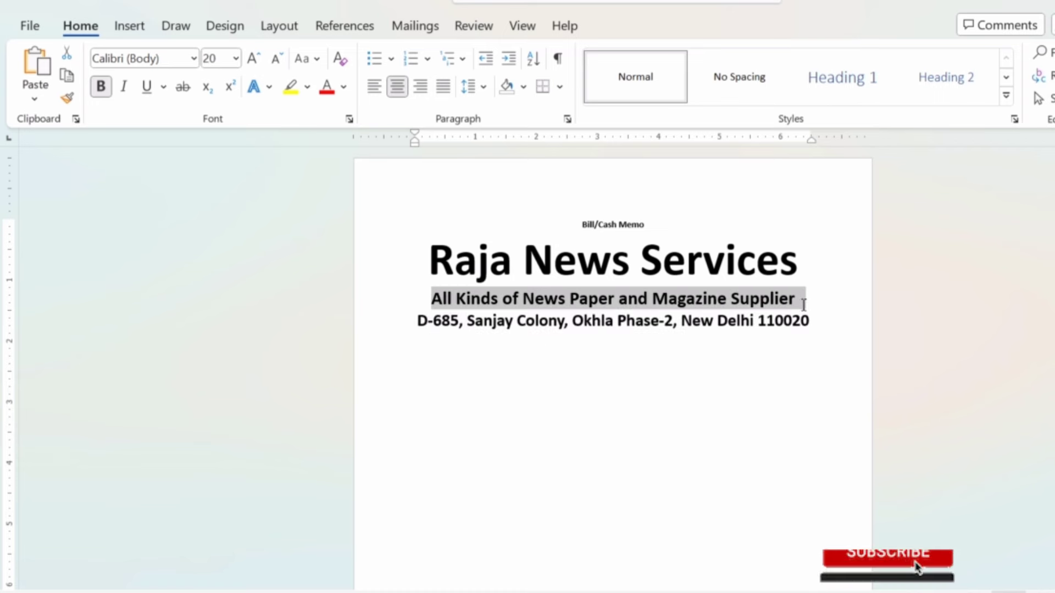
{"action": "left_click", "coordinate": [255, 60]}
{"action": "left_click", "coordinate": [255, 59]}
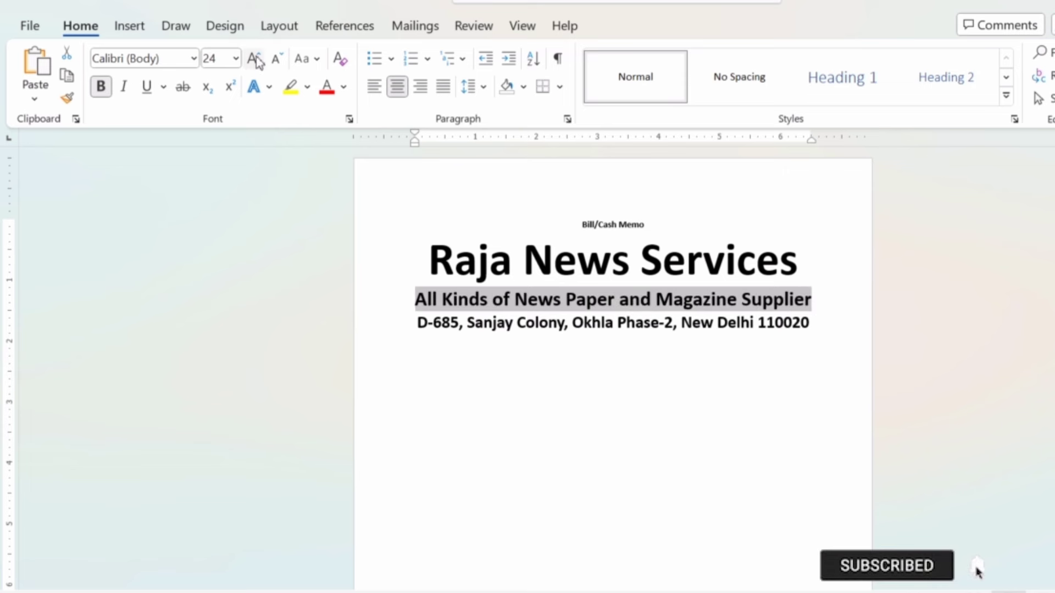
{"action": "left_click_drag", "start_coordinate": [418, 323], "coordinate": [818, 334]}
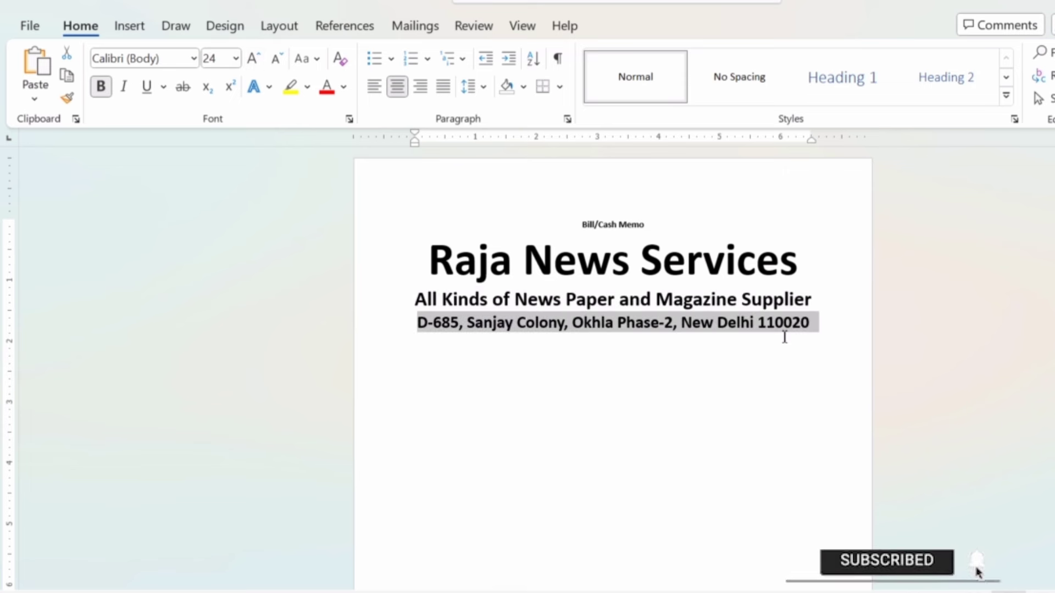
{"action": "left_click", "coordinate": [827, 325]}
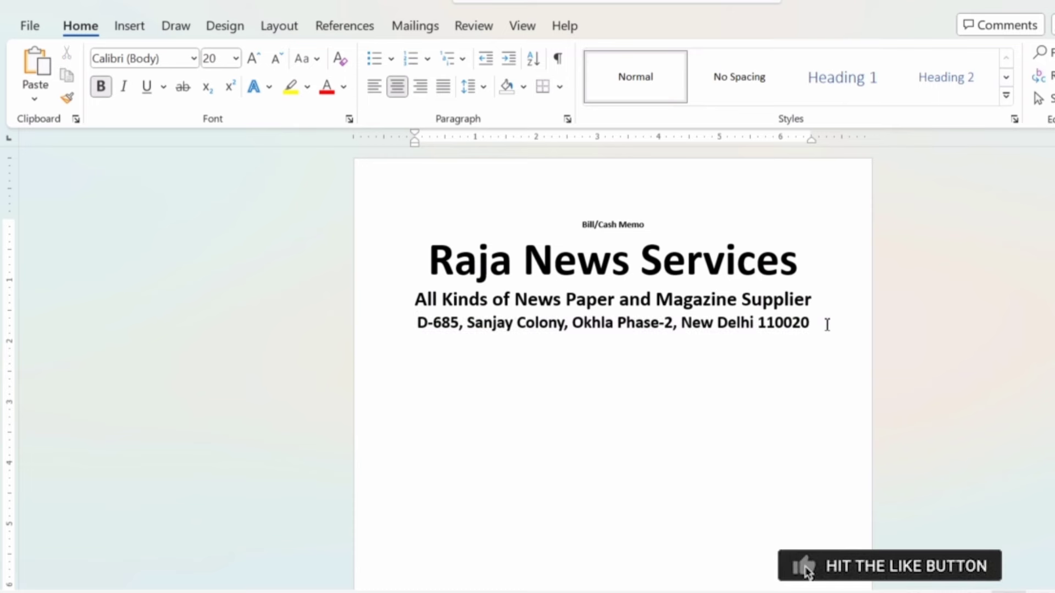
{"action": "key", "text": "Return"}
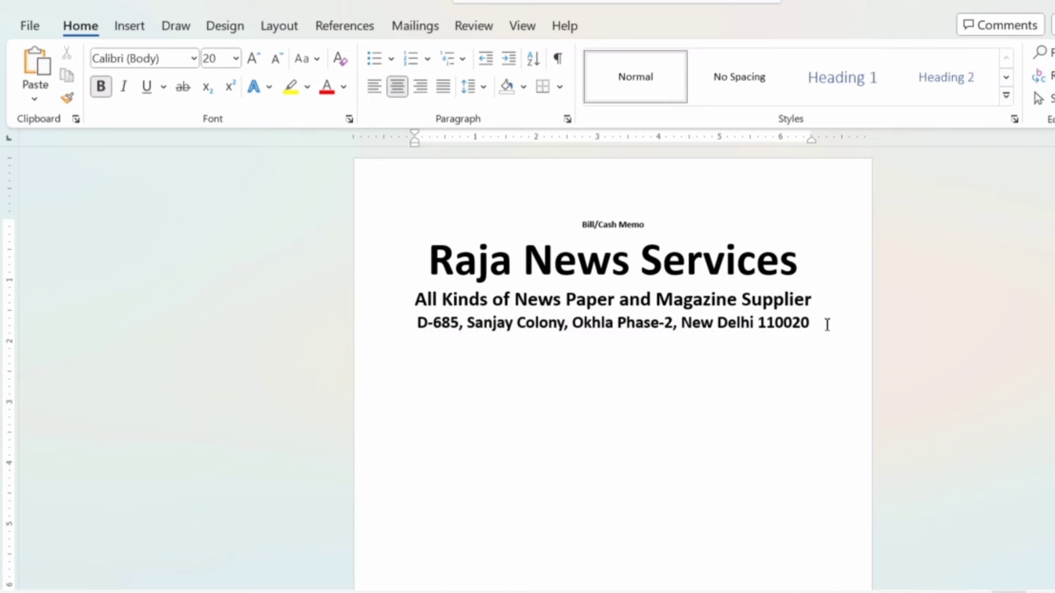
- Enter two phone numbers after 'Contact No:-' and accept the 'No: -' spacing correction
{"action": "type", "text": "Cont"}
{"action": "type", "text": "act"}
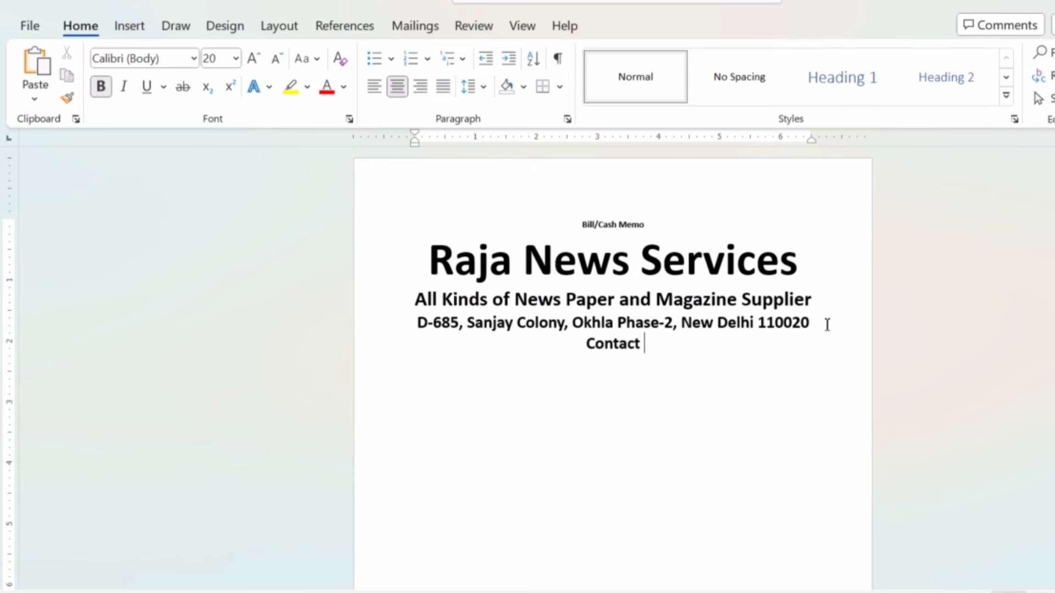
{"action": "type", "text": " No"}
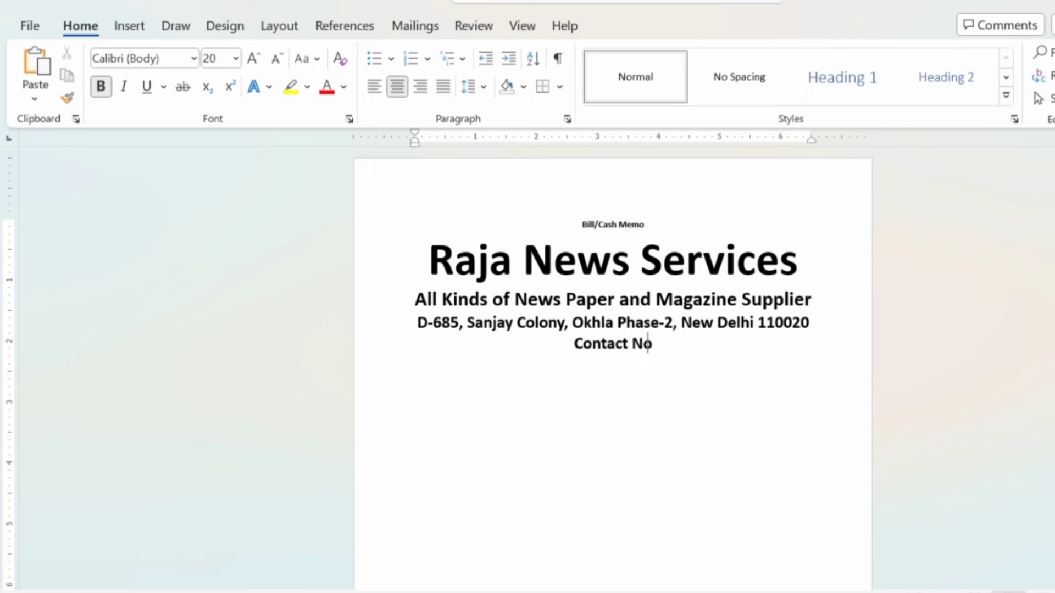
{"action": "type", "text": ":- "}
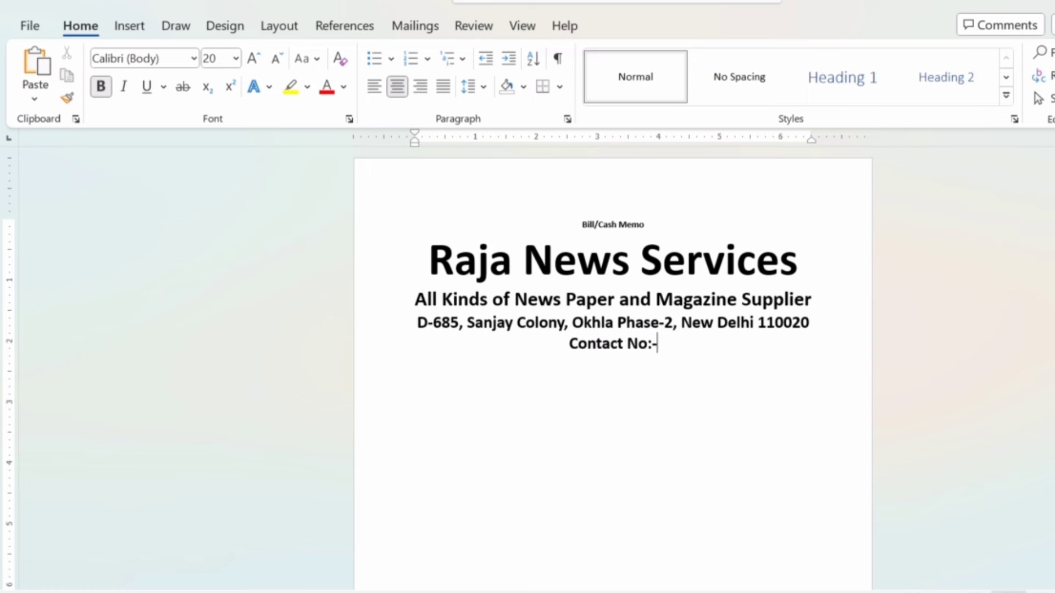
{"action": "type", "text": "9899XXXXXX, 8989XXXXXX"}
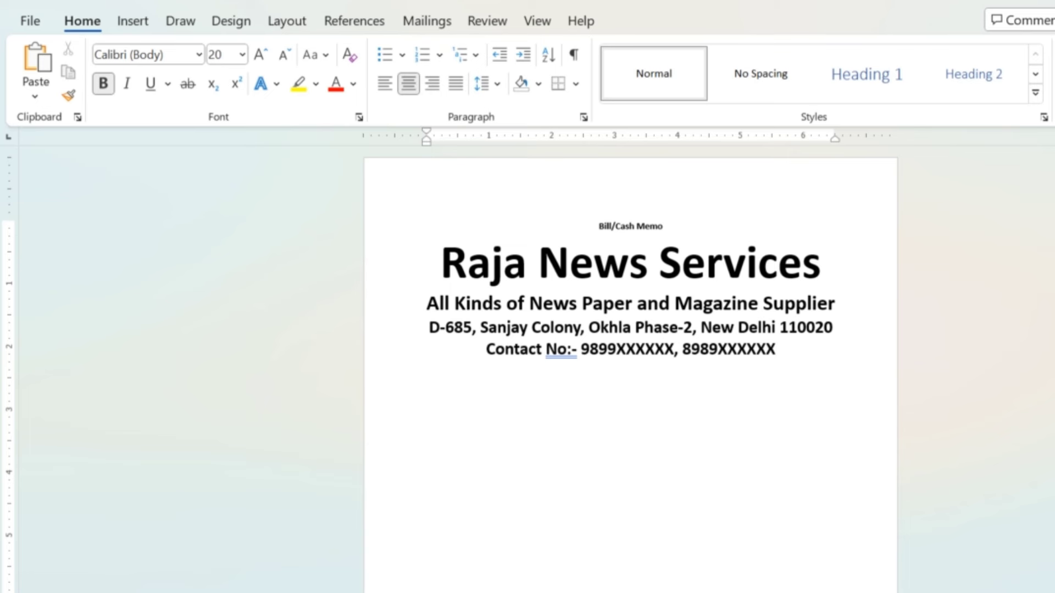
{"action": "right_click", "coordinate": [566, 352]}
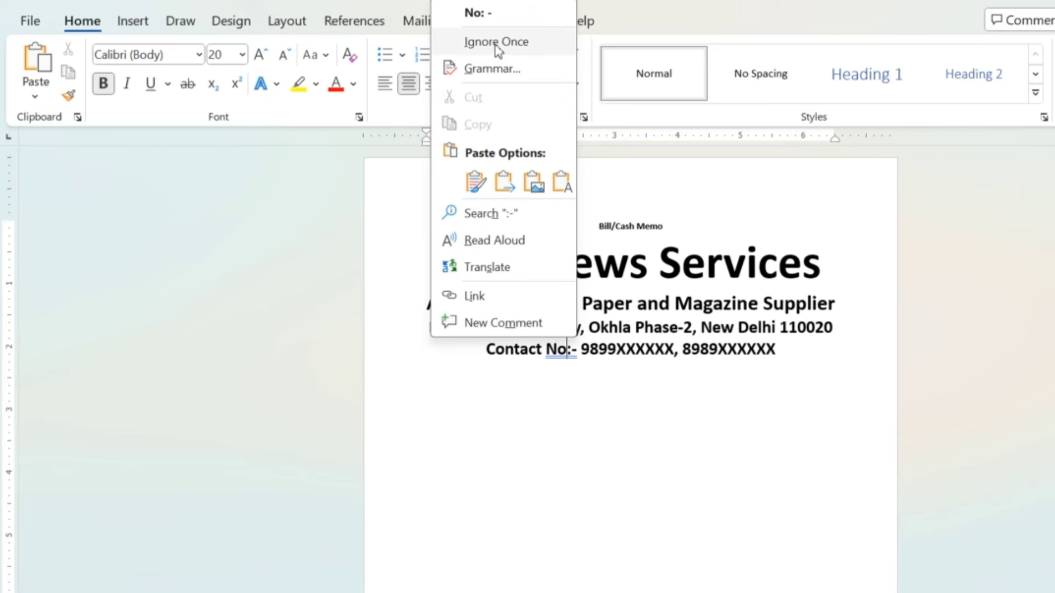
{"action": "left_click", "coordinate": [490, 16]}
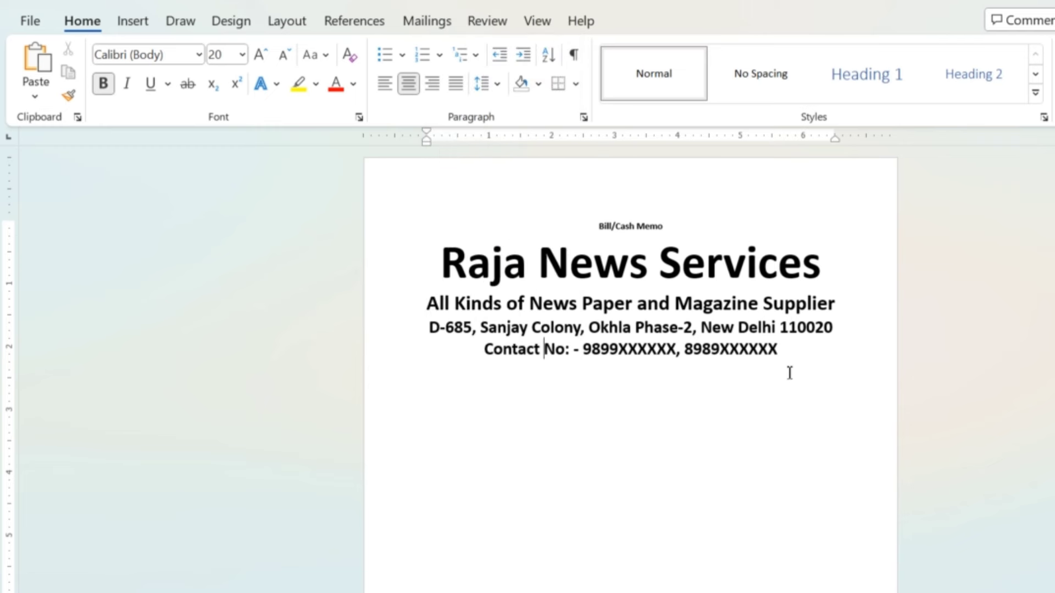
{"action": "left_click", "coordinate": [596, 391]}
- Add a left-aligned 'No.' line with a dotted 'Dated' blank
{"action": "type", "text": "No"}
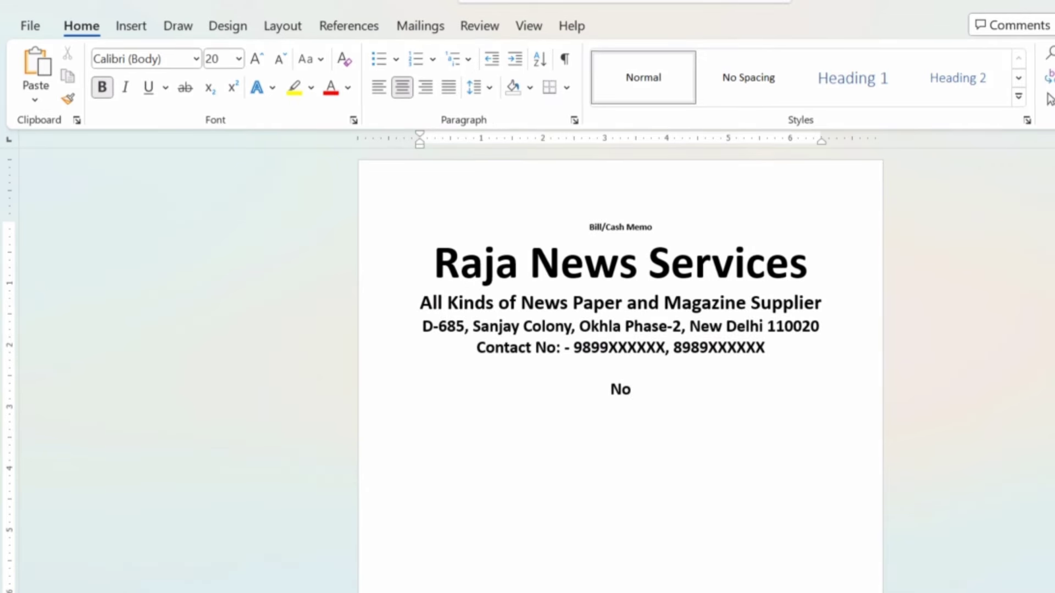
{"action": "type", "text": "."}
{"action": "left_click", "coordinate": [379, 87]}
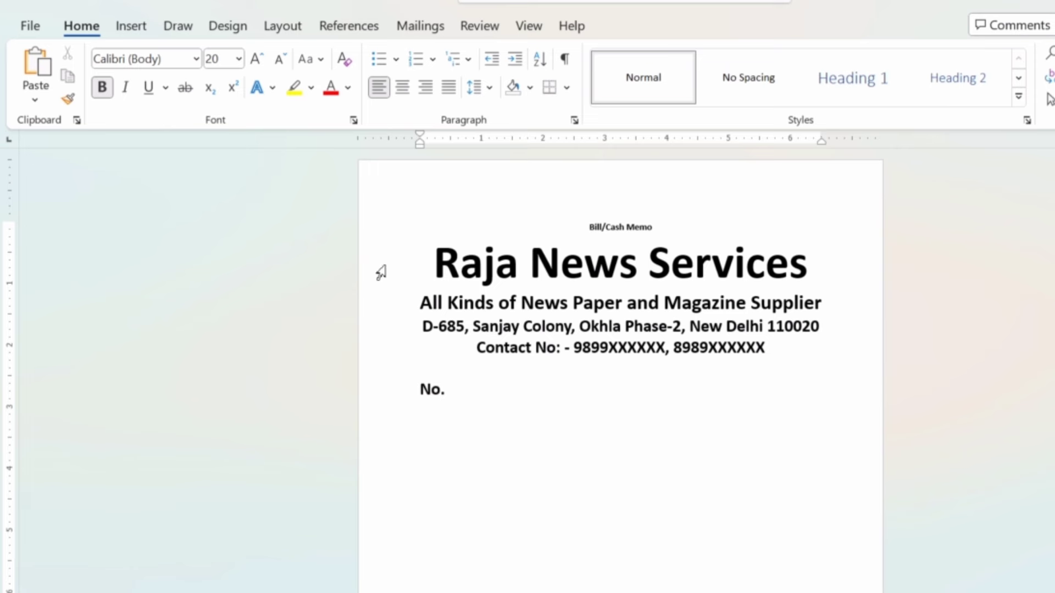
{"action": "type", "text": "Dated "}
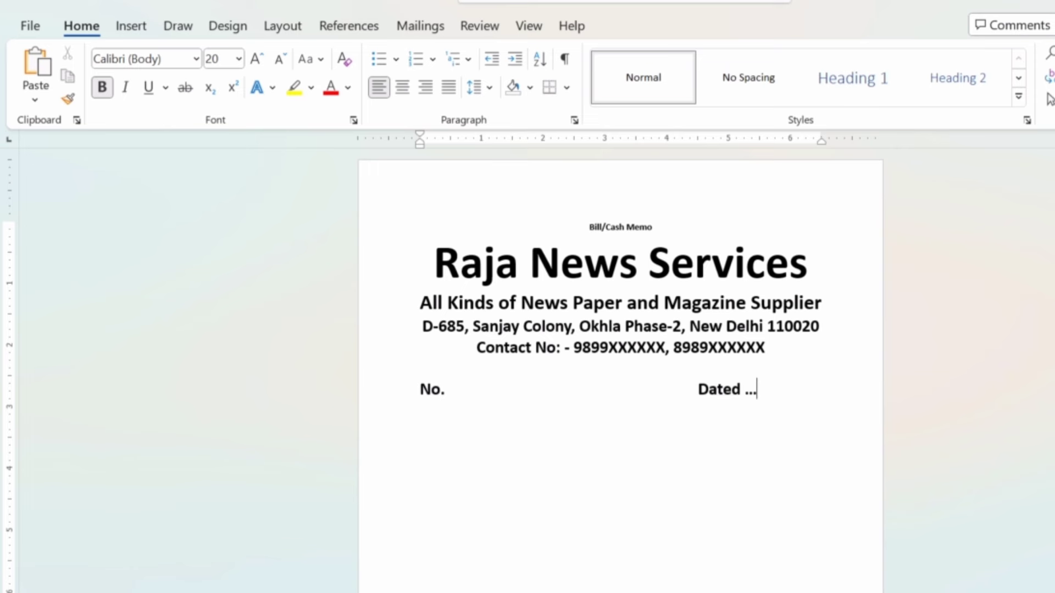
{"action": "type", "text": ".............."}
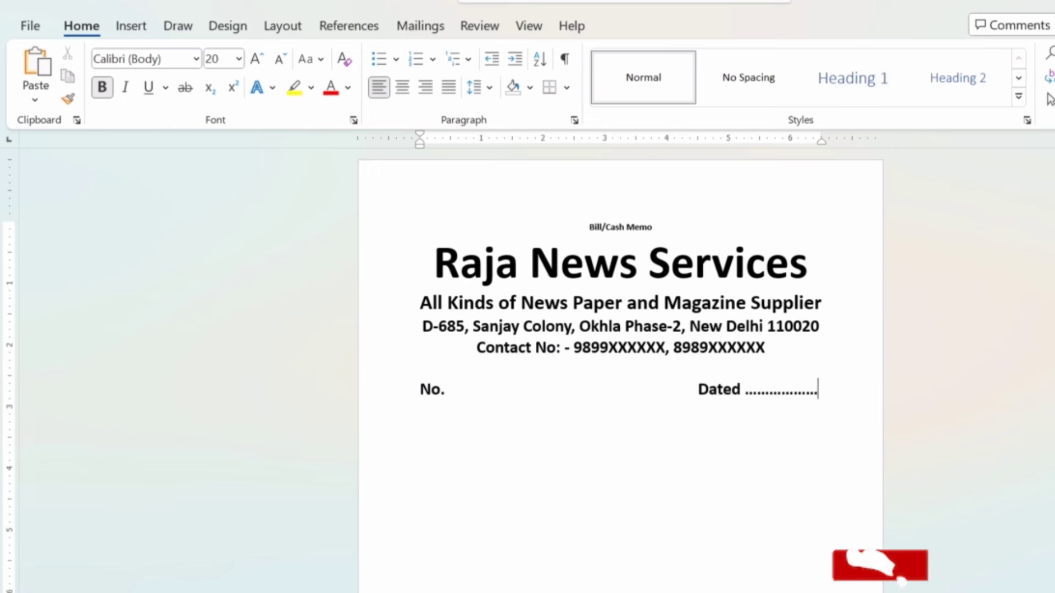
{"action": "type", "text": "."}
{"action": "key", "text": "BackSpace"}
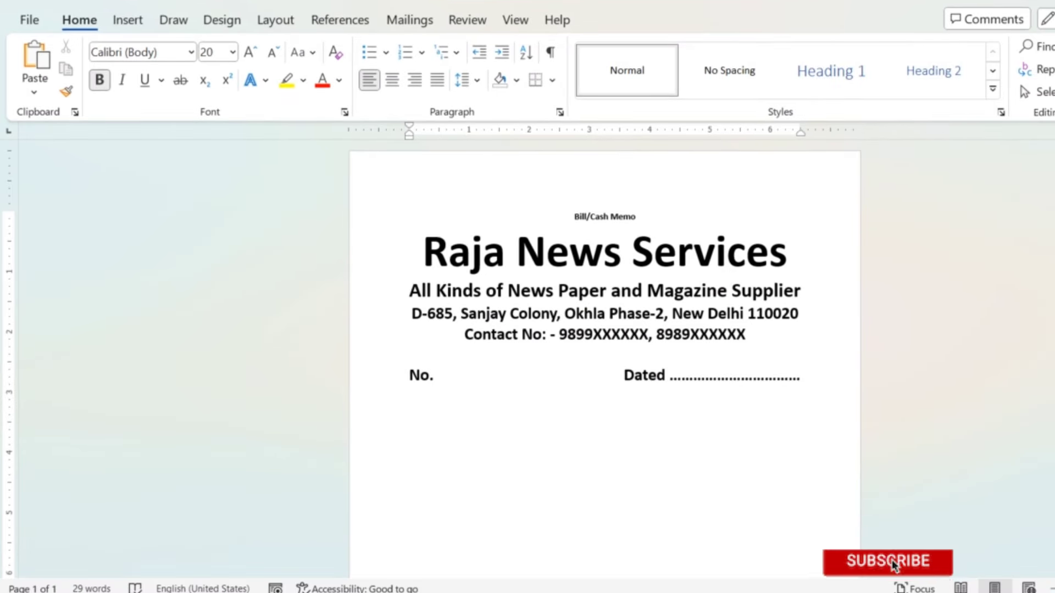
{"action": "key", "text": "Return"}
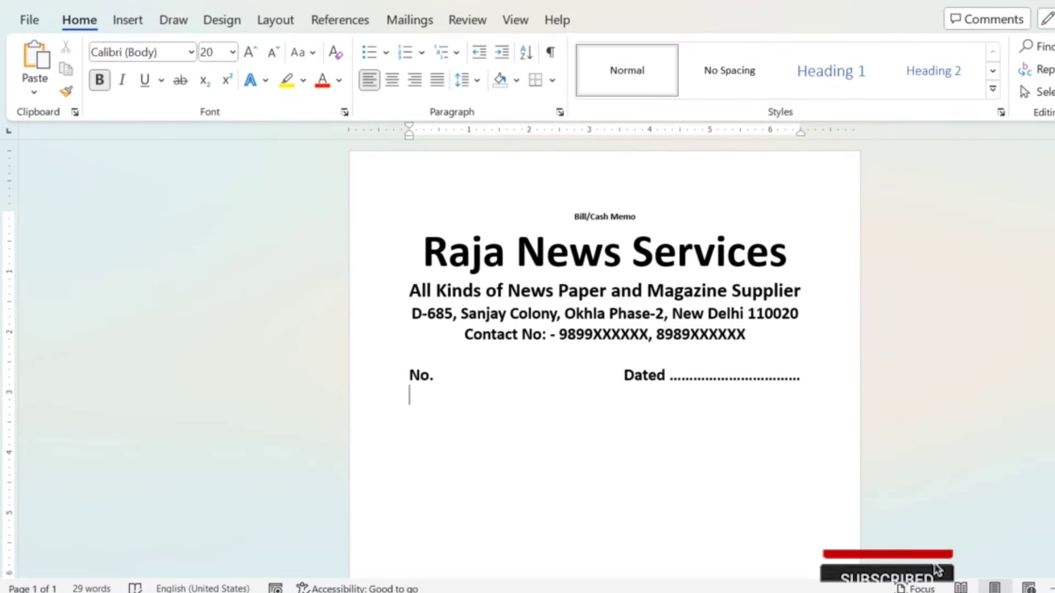
- Add the 'M/s' customer line followed by a dotted blank fitting one line
{"action": "type", "text": "M"}
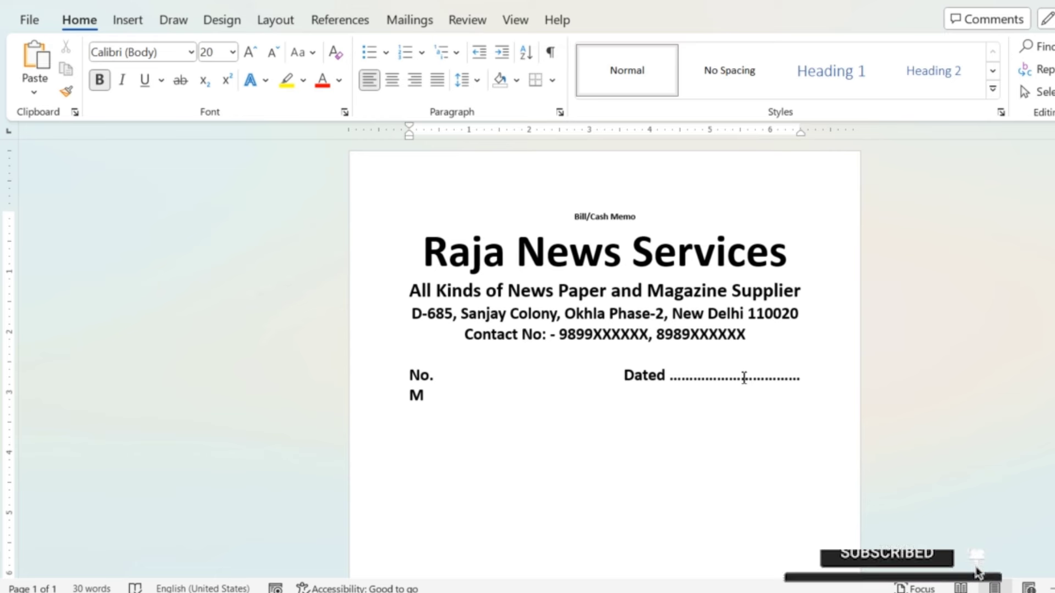
{"action": "type", "text": "/"}
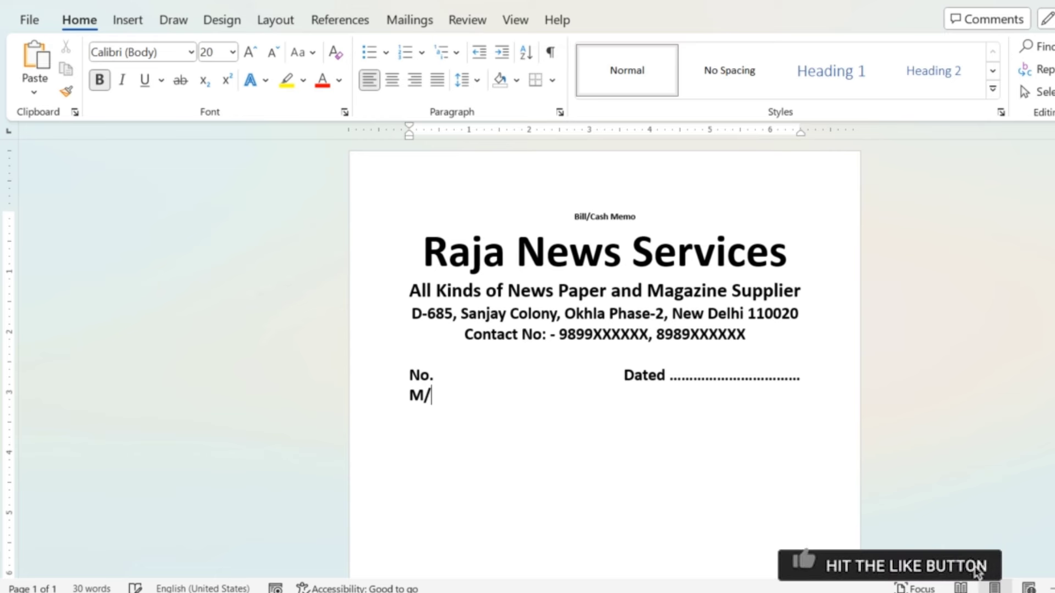
{"action": "type", "text": "s "}
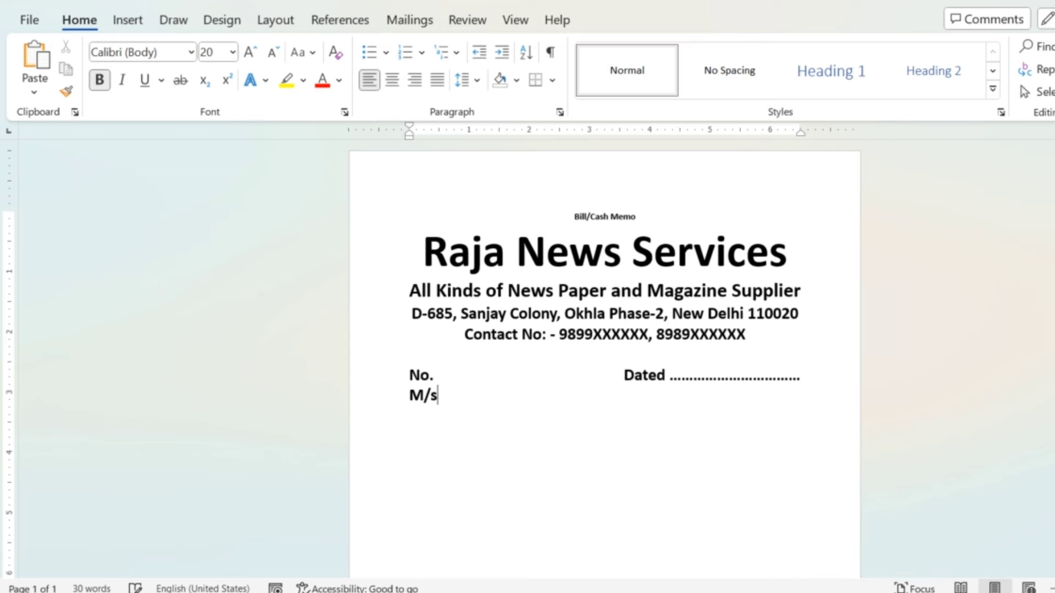
{"action": "type", "text": "........................."}
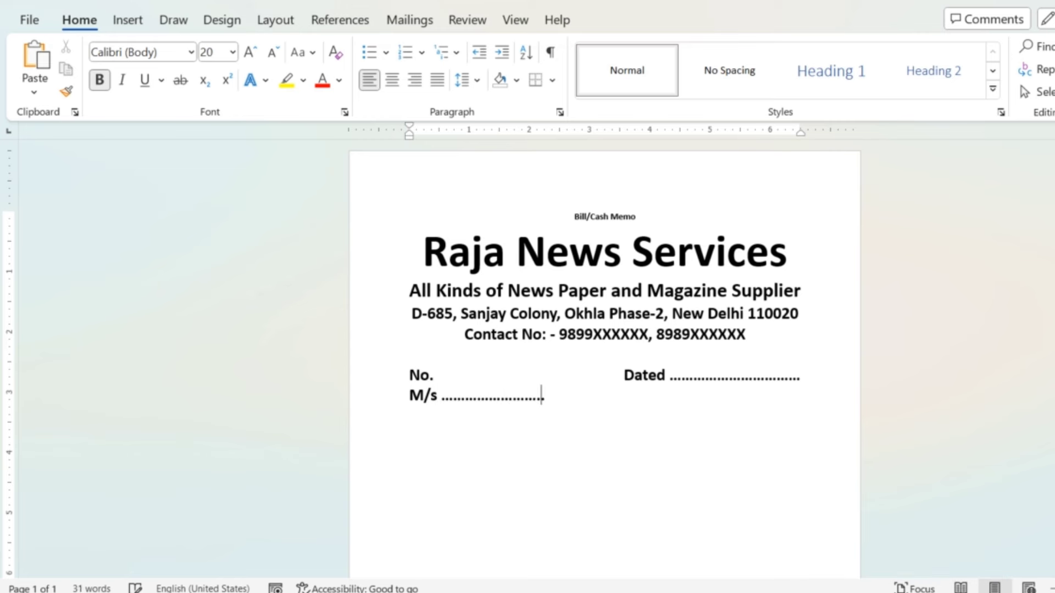
{"action": "type", "text": ".................................................."}
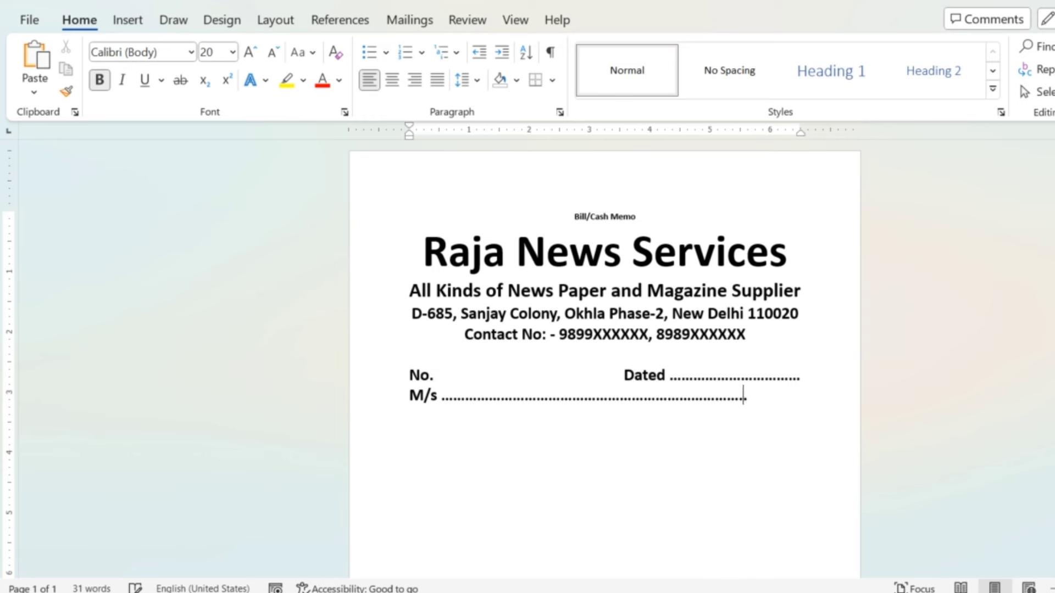
{"action": "type", "text": ".............."}
{"action": "key", "text": "BackSpace"}
{"action": "type", "text": "."}
{"action": "key", "text": "BackSpace"}
{"action": "key", "text": "Return"}
- Add a second dotted line ending with 'Month' and a short dotted blank
{"action": "type", "text": "-"}
{"action": "key", "text": "BackSpace"}
{"action": "type", "text": "......................."}
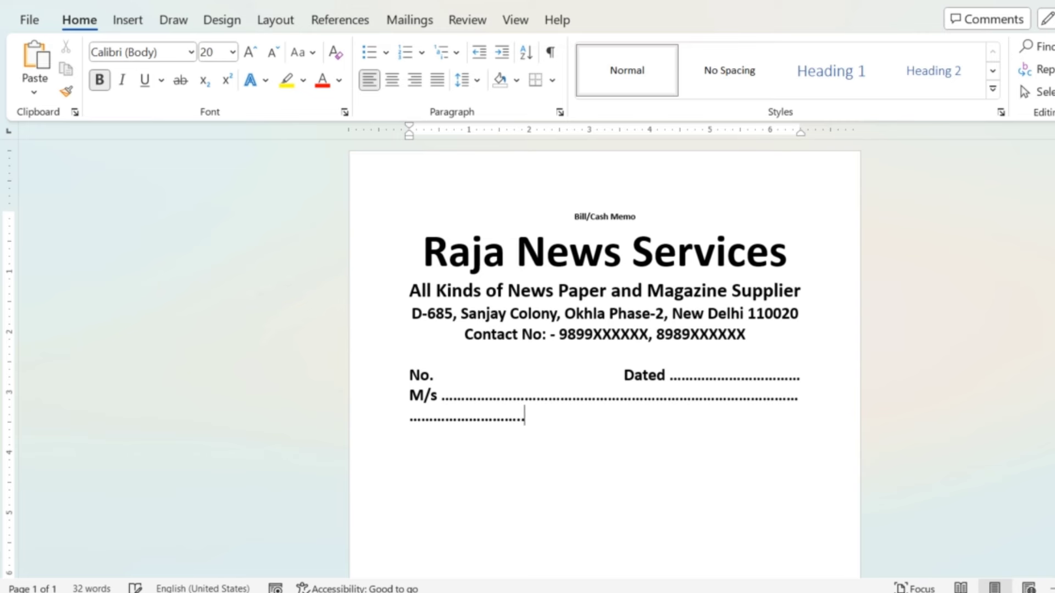
{"action": "type", "text": "........................................."}
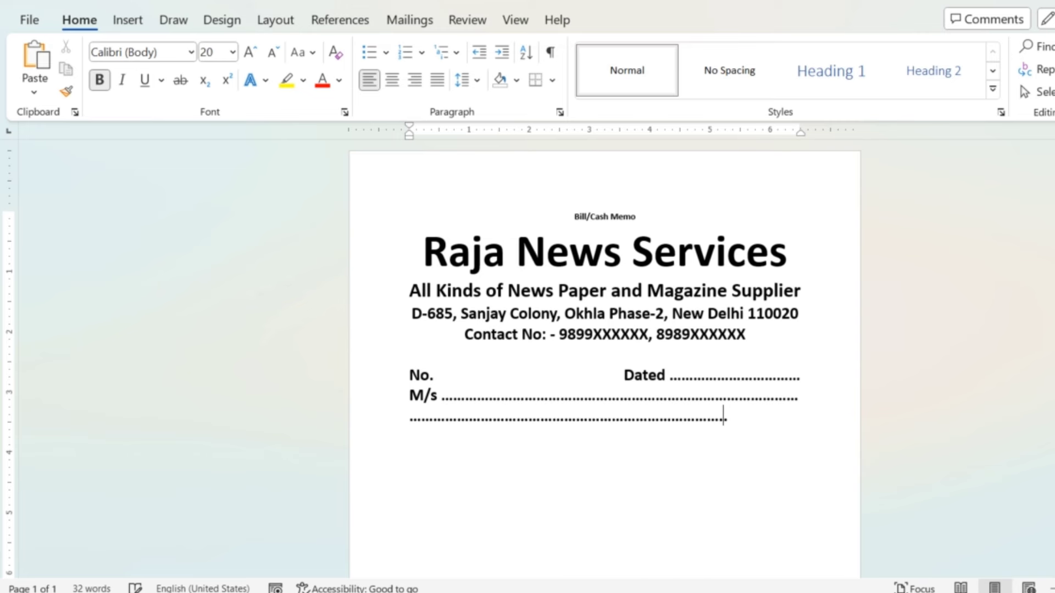
{"action": "type", "text": "............."}
{"action": "type", "text": "..."}
{"action": "key", "text": "BackSpace"}
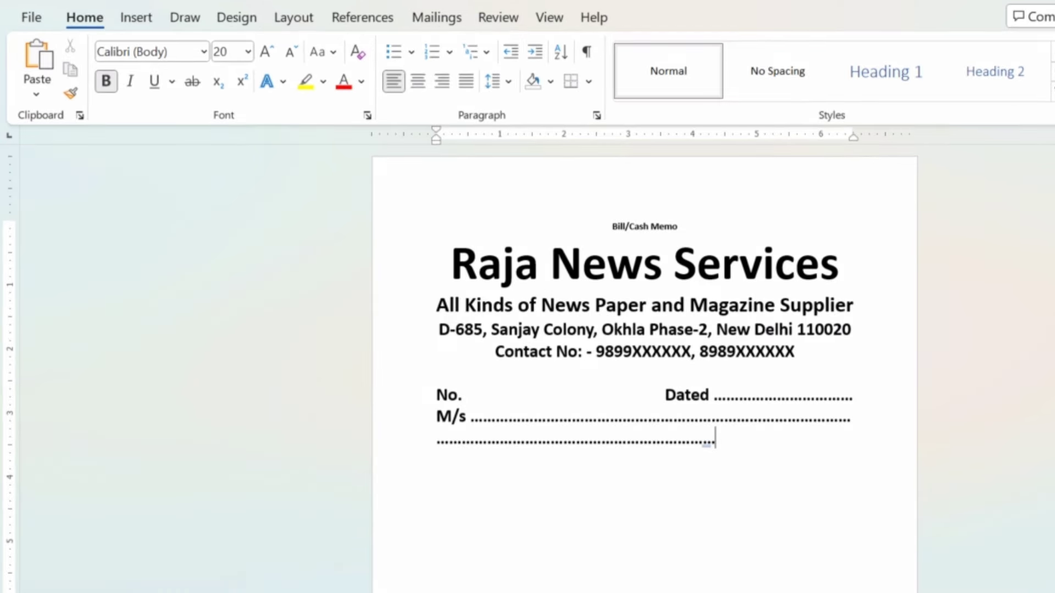
{"action": "type", "text": " Mont"}
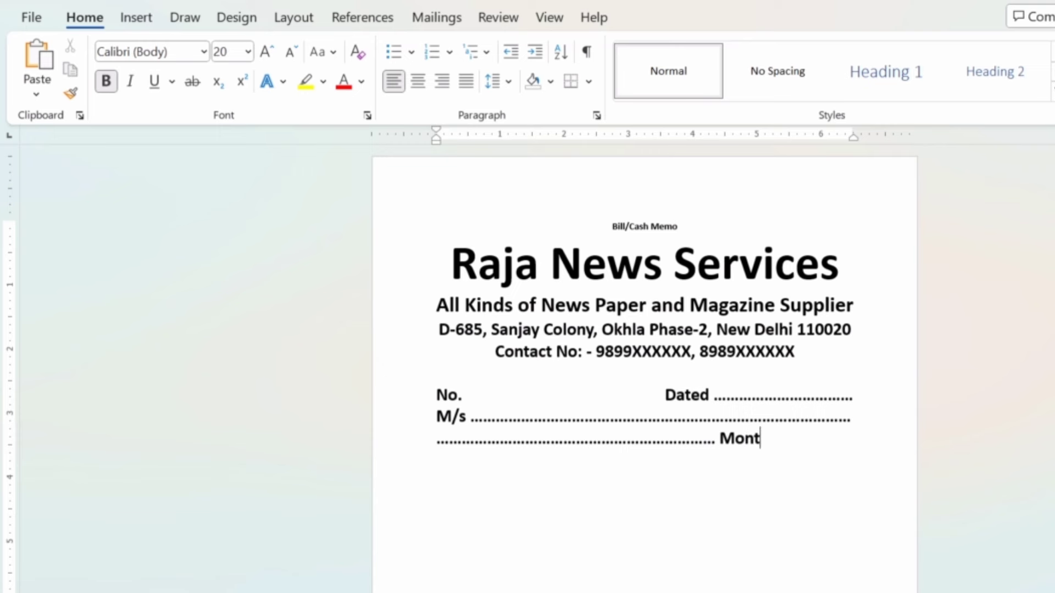
{"action": "type", "text": "h......"}
{"action": "type", "text": "........."}
{"action": "type", "text": "."}
{"action": "key", "text": "BackSpace"}
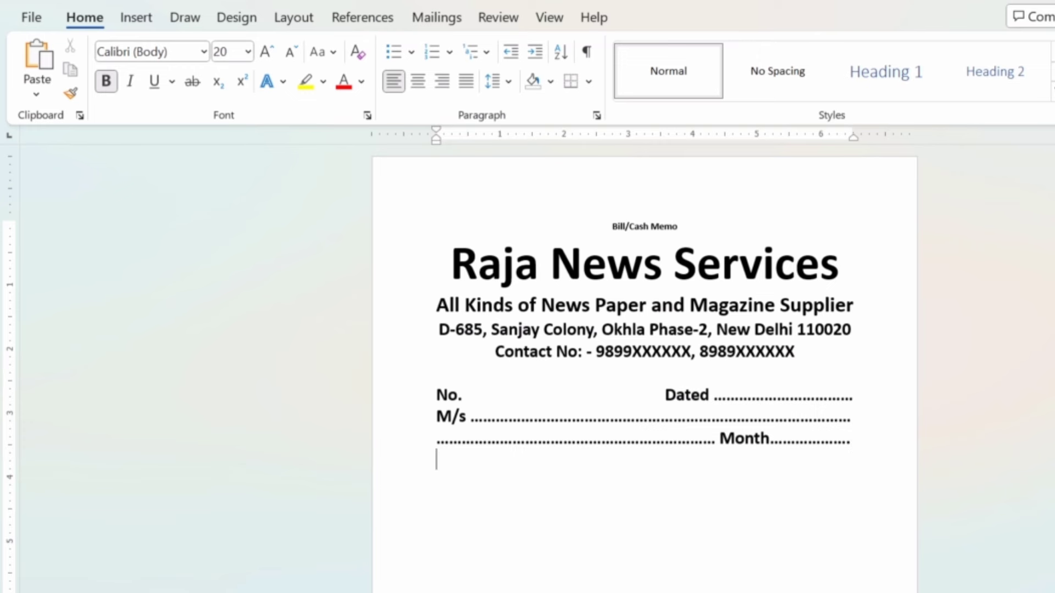
{"action": "left_click", "coordinate": [132, 22]}
- Insert a 5-column, 3-row table and enter headers S. No., Particulars and Quatity
{"action": "left_click", "coordinate": [145, 87]}
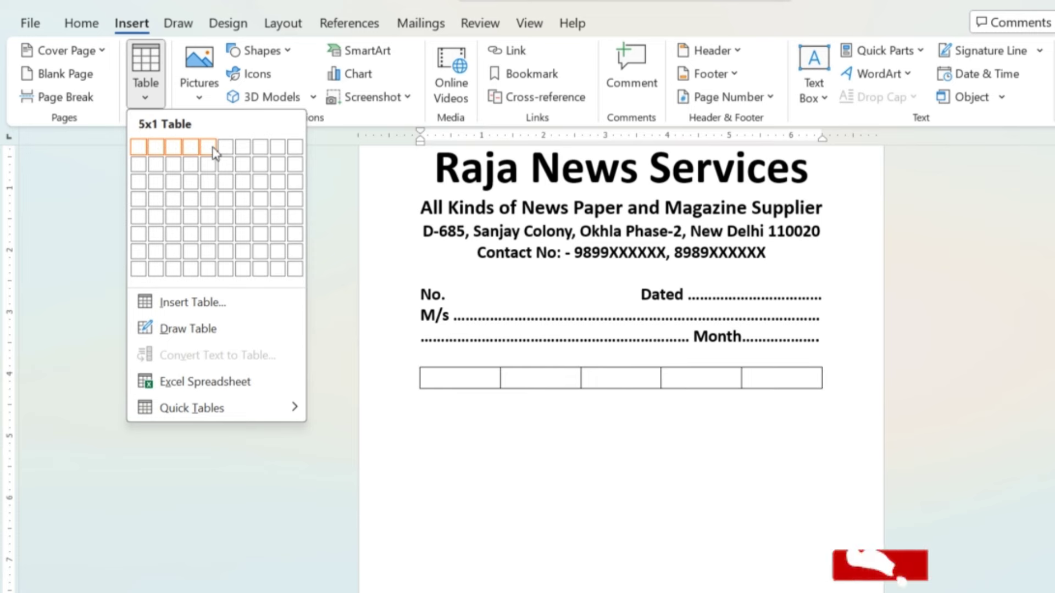
{"action": "left_click", "coordinate": [210, 183]}
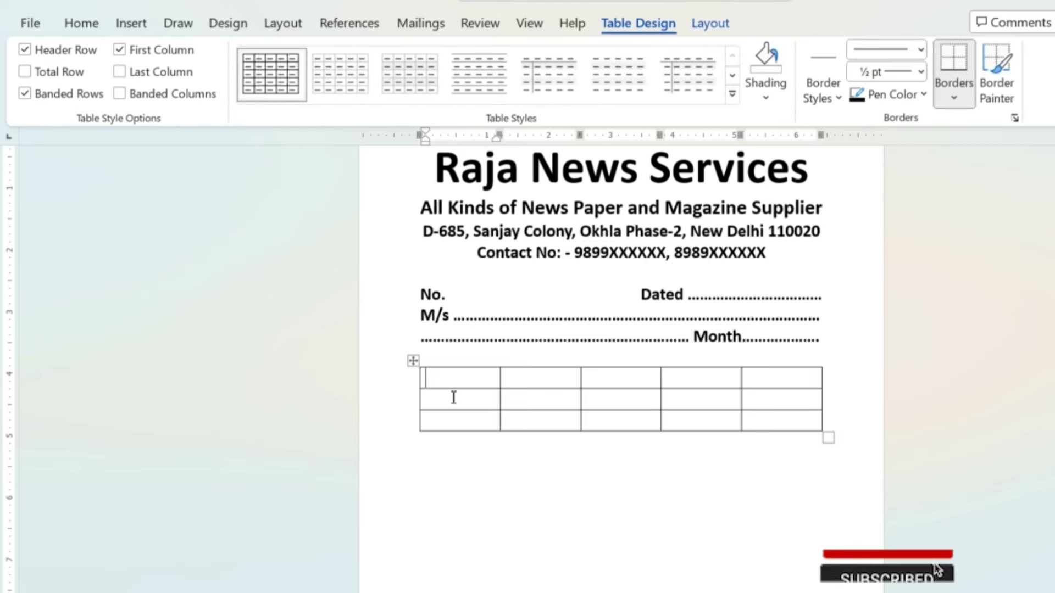
{"action": "type", "text": "S"}
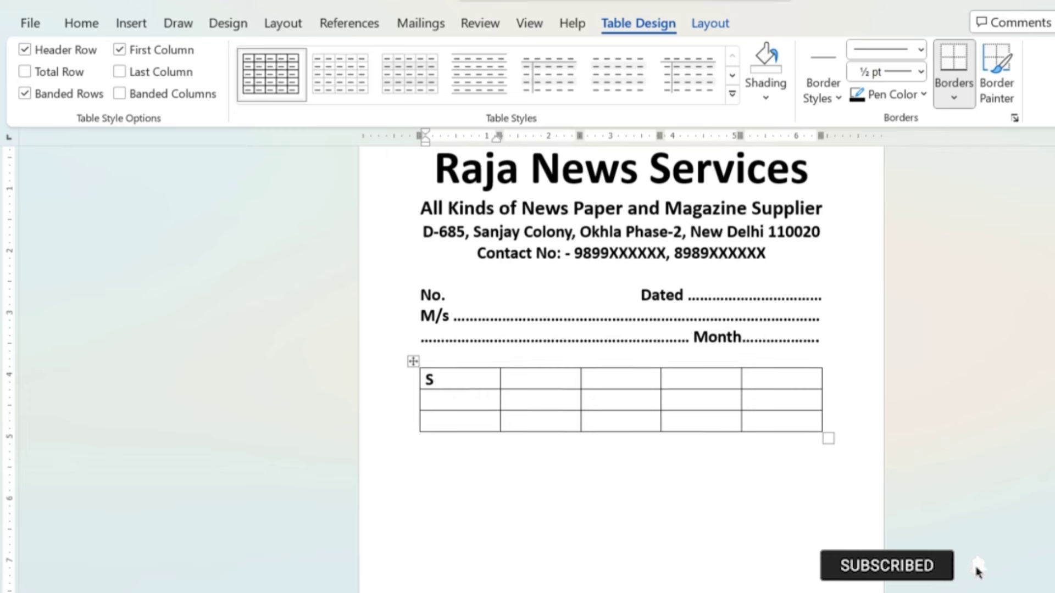
{"action": "type", "text": ". No."}
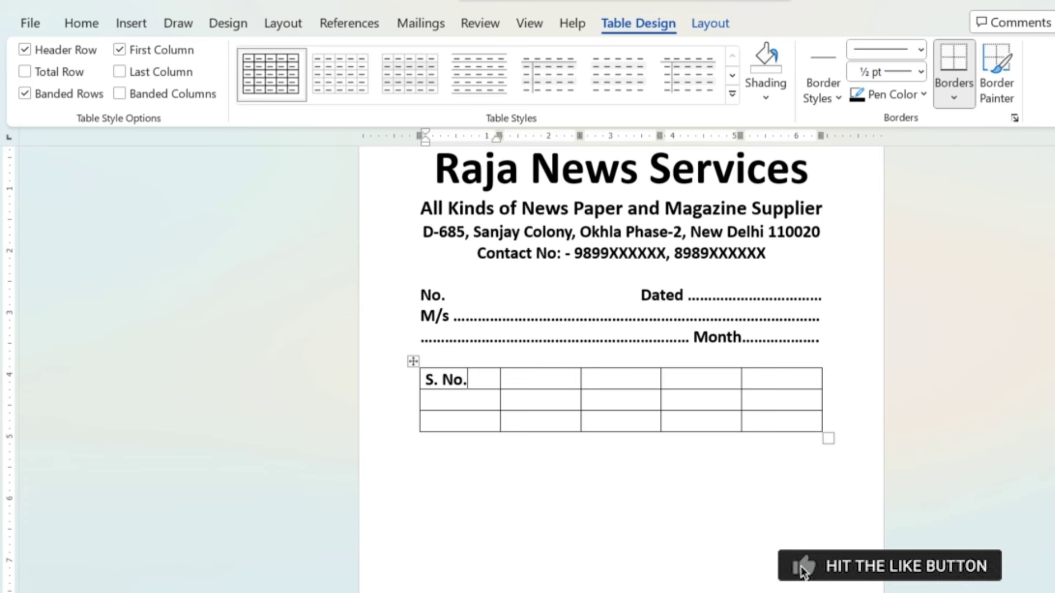
{"action": "left_click", "coordinate": [506, 379]}
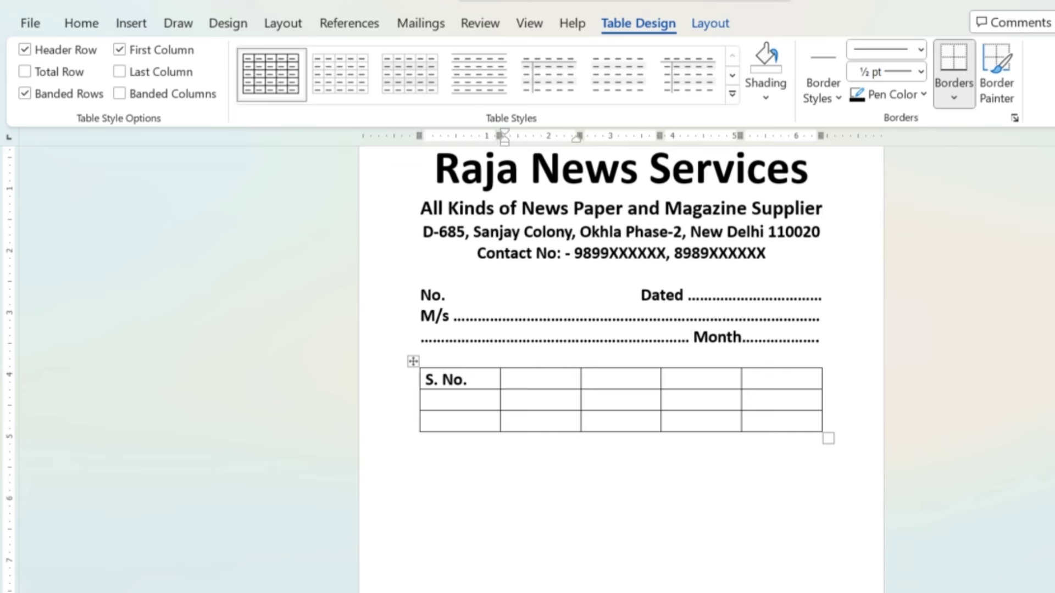
{"action": "type", "text": "Parti"}
{"action": "type", "text": "cular"}
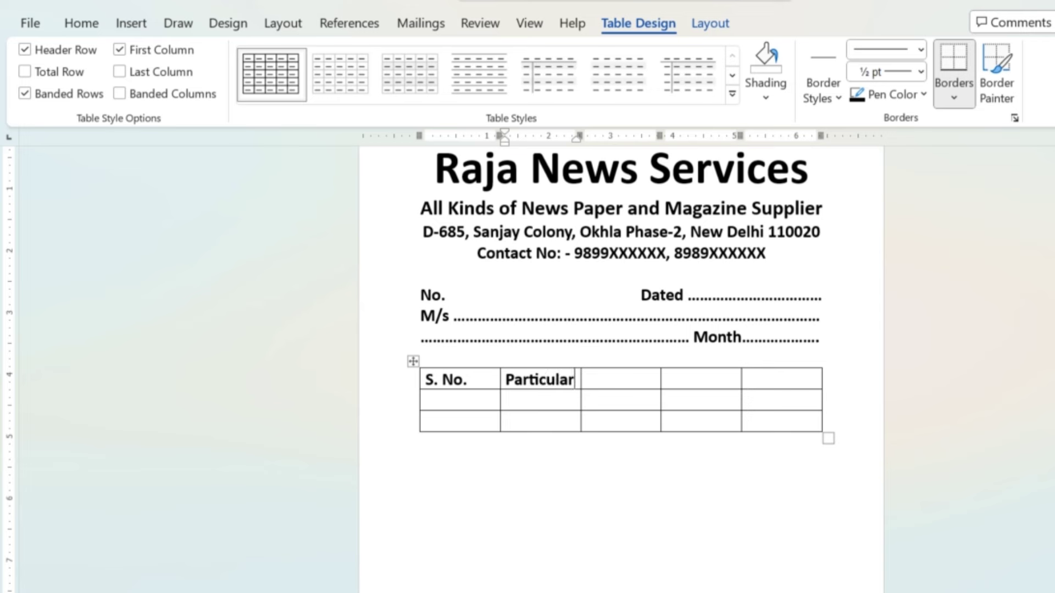
{"action": "type", "text": "s"}
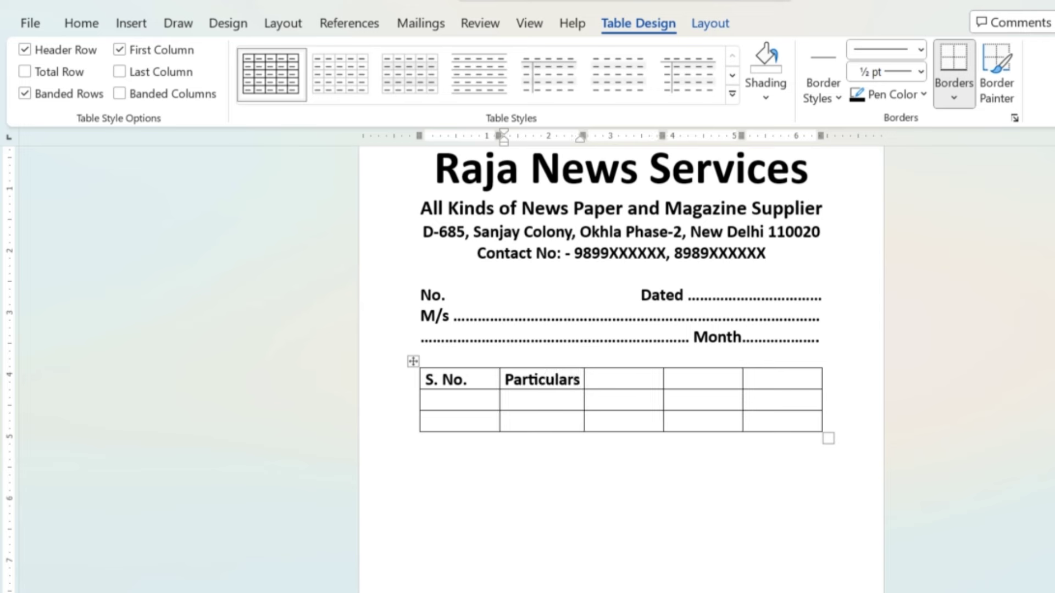
{"action": "key", "text": "Tab"}
{"action": "type", "text": "Q"}
{"action": "type", "text": "uati"}
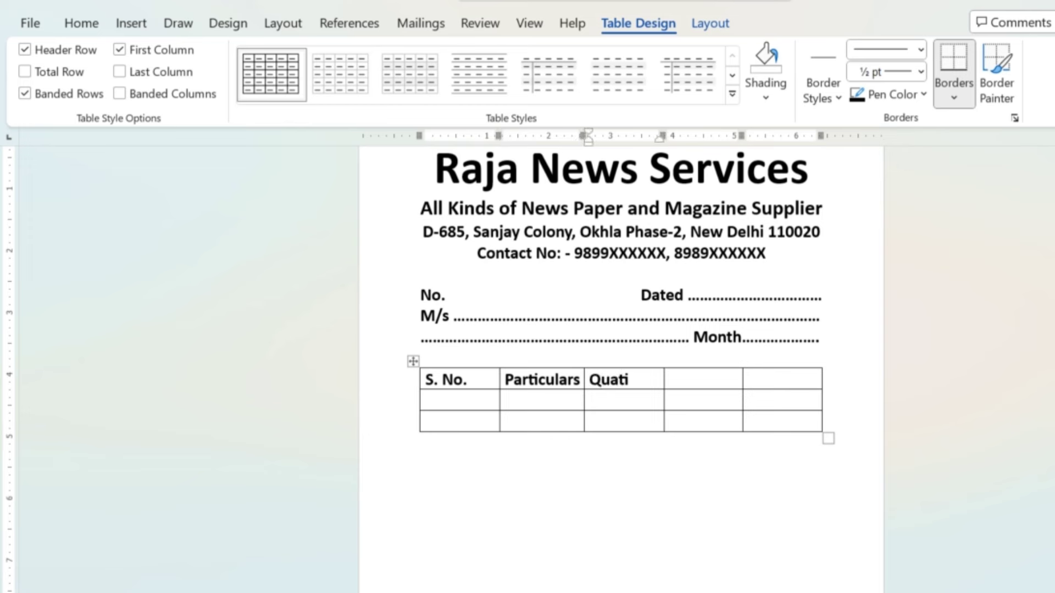
{"action": "type", "text": "ty"}
- Correct 'Quatity' to 'Quantity', add Rate and Amount headers, and start a second line under Amount
{"action": "left_click", "coordinate": [621, 380]}
{"action": "type", "text": "n"}
{"action": "left_click", "coordinate": [695, 379]}
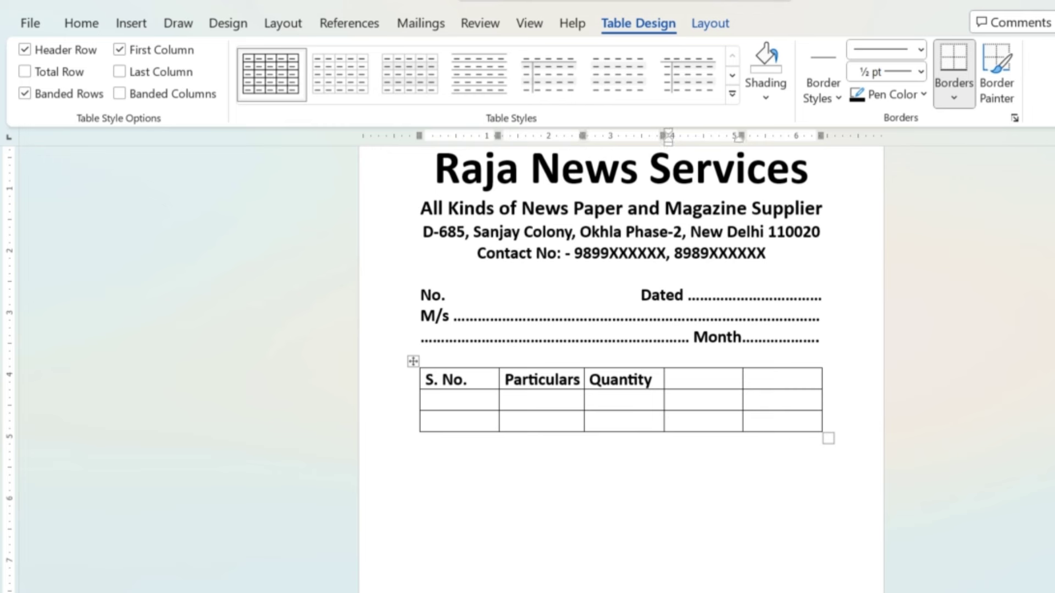
{"action": "type", "text": "Rate"}
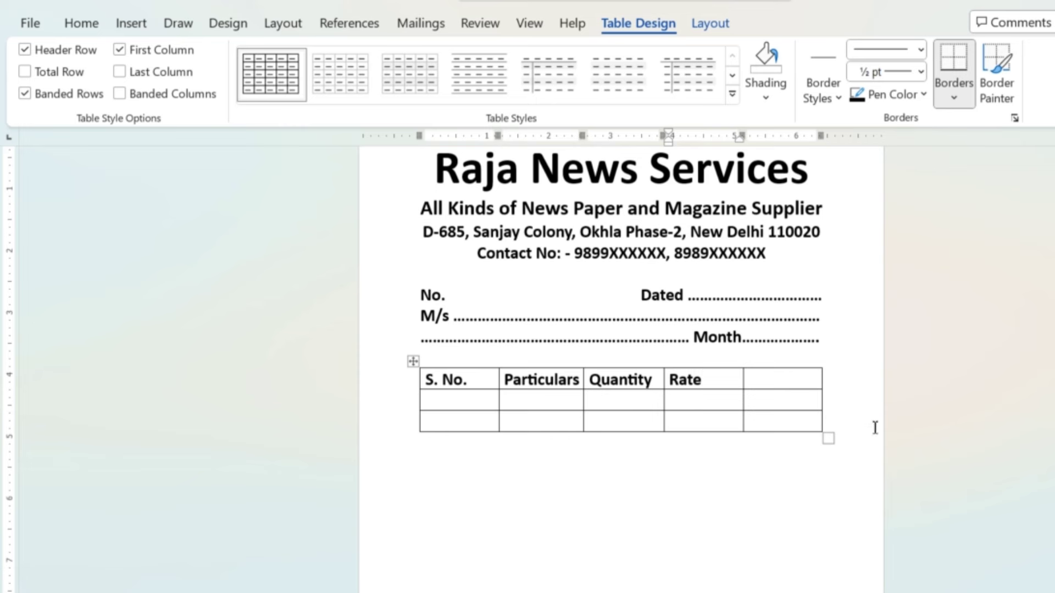
{"action": "left_click", "coordinate": [771, 381]}
{"action": "type", "text": "Amoun"}
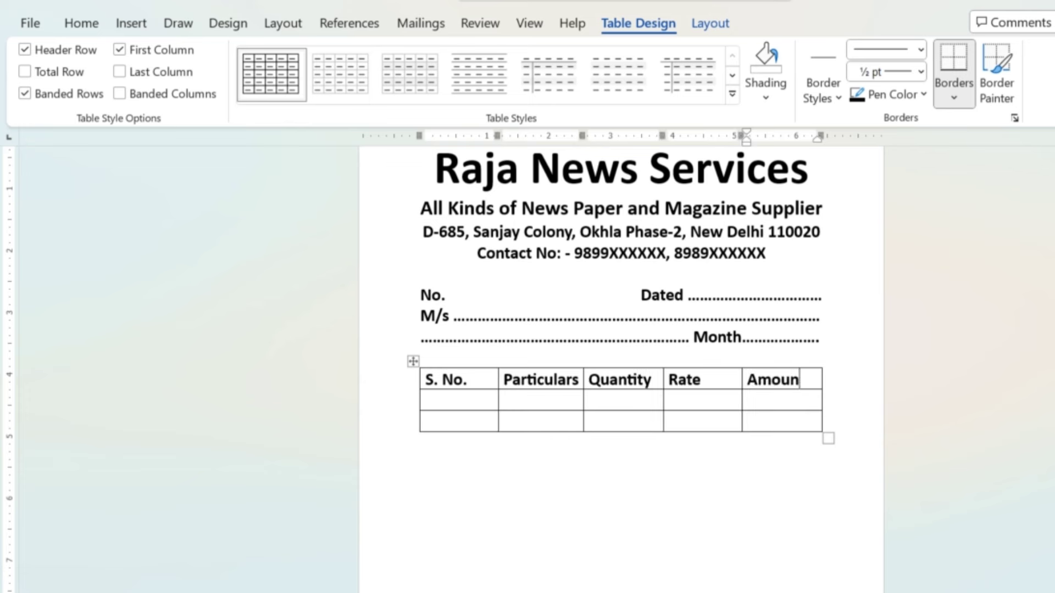
{"action": "type", "text": "t"}
{"action": "key", "text": "Return"}
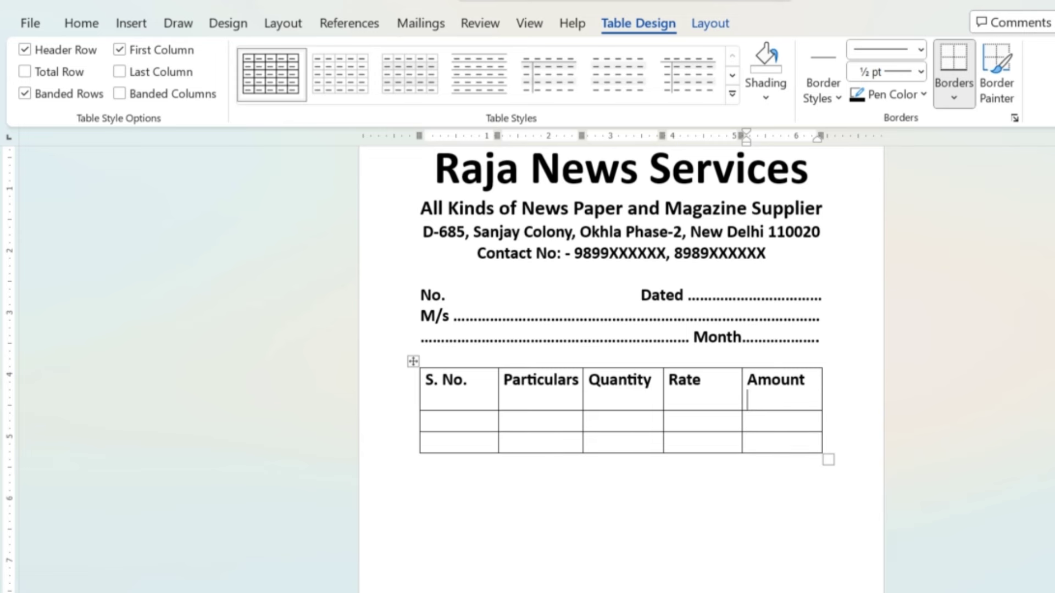
- Add 'Rs.' and 'P.' under Amount, deepen the first item row, and lower the table bottom
{"action": "type", "text": "R"}
{"action": "type", "text": "P."}
{"action": "left_click", "coordinate": [799, 424]}
{"action": "key", "text": "Return"}
{"action": "key", "text": "Return"}
{"action": "key", "text": "Return"}
{"action": "key", "text": "Return"}
{"action": "key", "text": "Return"}
{"action": "key", "text": "Return"}
{"action": "key", "text": "Return"}
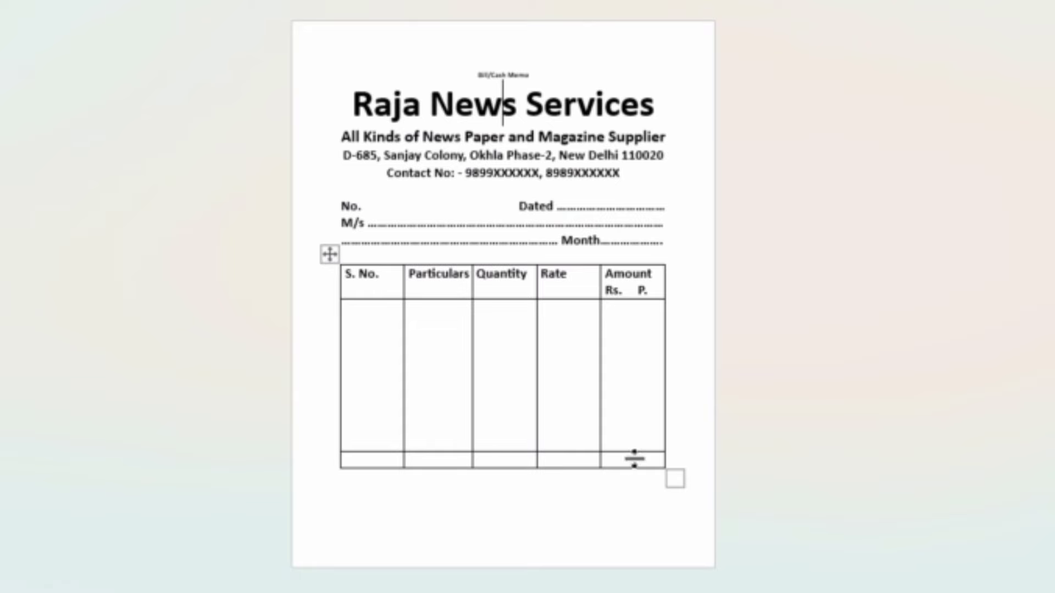
{"action": "left_click_drag", "start_coordinate": [609, 468], "coordinate": [608, 478]}
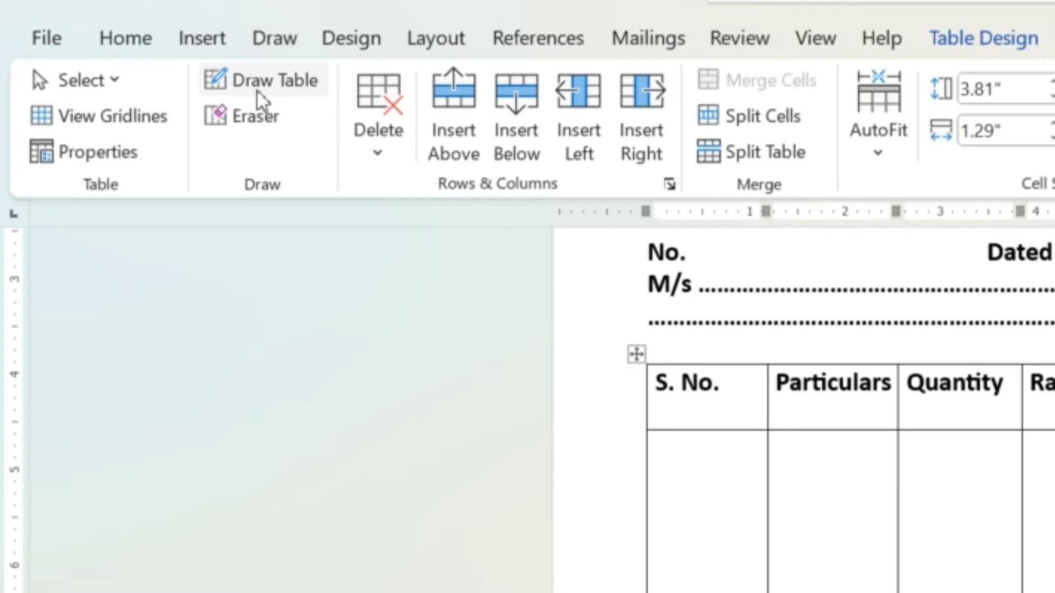
- Draw a vertical divider separating Rs. and P. in the entry row, then slightly deepen the bottom row
{"action": "left_click", "coordinate": [257, 91]}
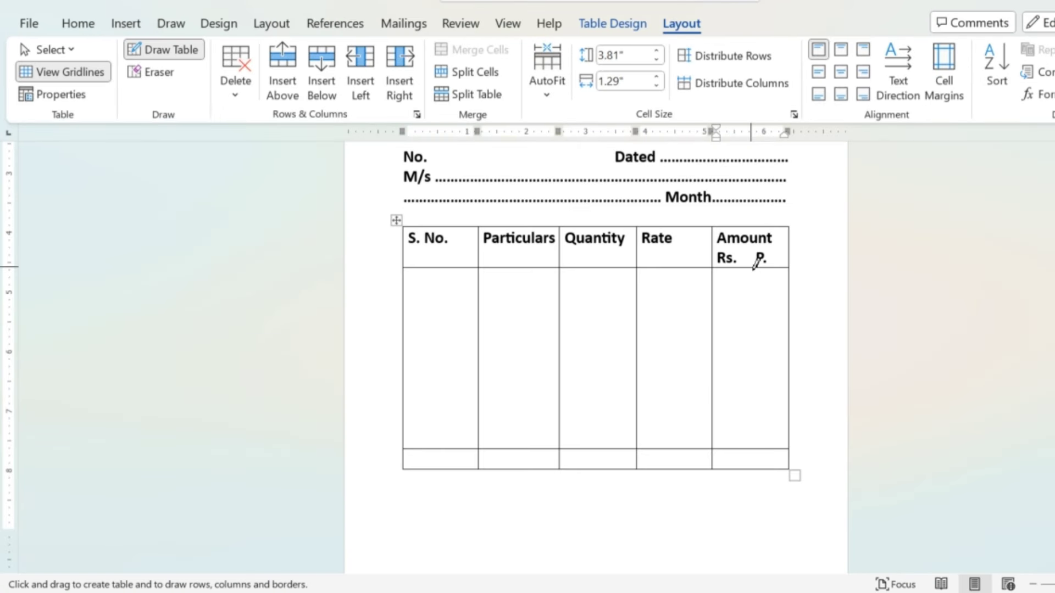
{"action": "left_click_drag", "start_coordinate": [755, 263], "coordinate": [756, 419]}
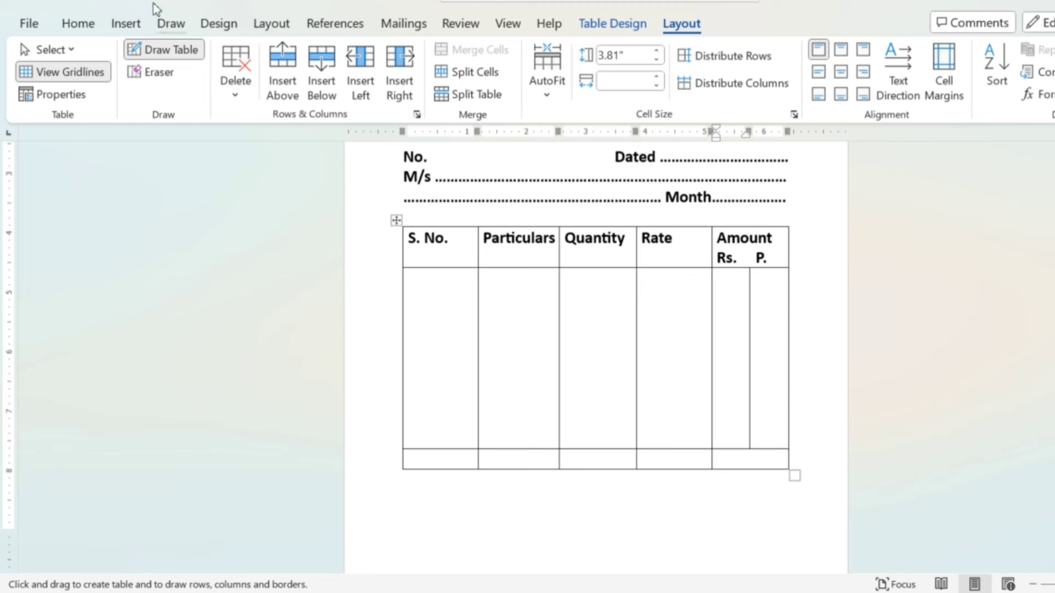
{"action": "left_click", "coordinate": [639, 26]}
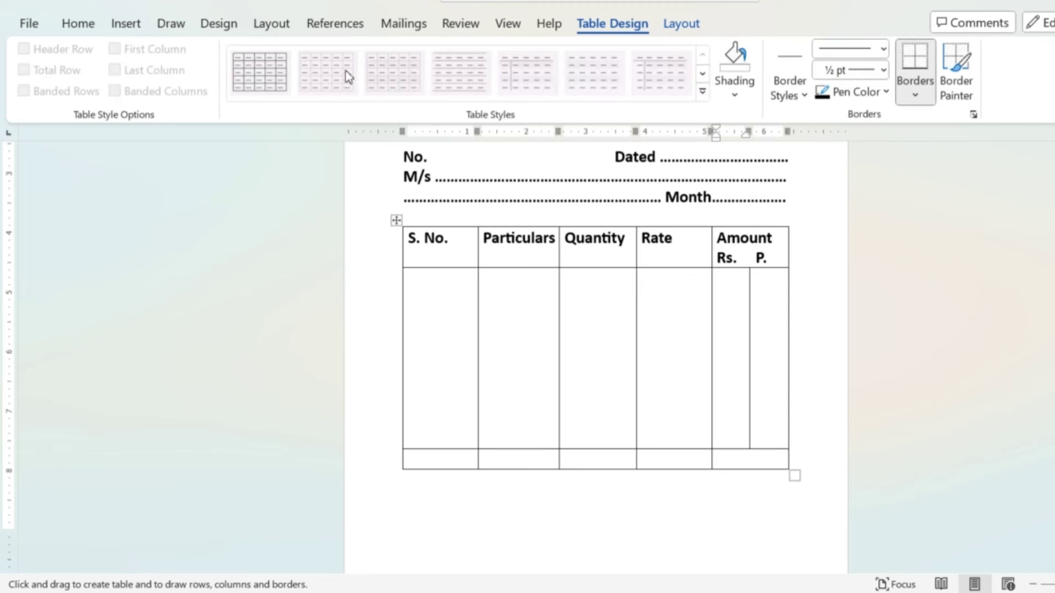
{"action": "left_click", "coordinate": [687, 26]}
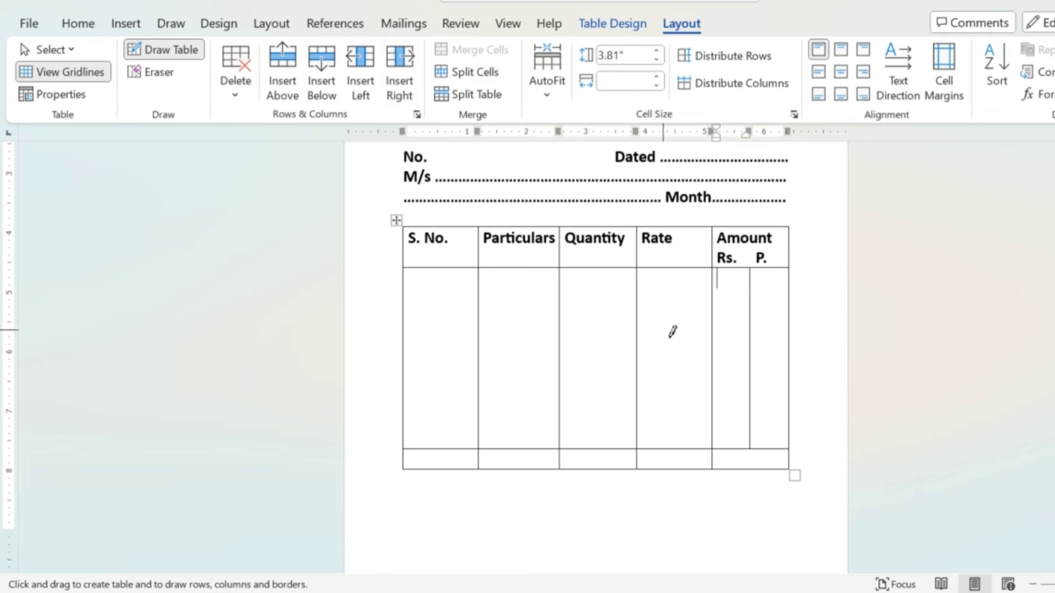
{"action": "key", "text": "Escape"}
{"action": "scroll", "coordinate": [726, 431], "scroll_direction": "down", "scroll_amount": 1}
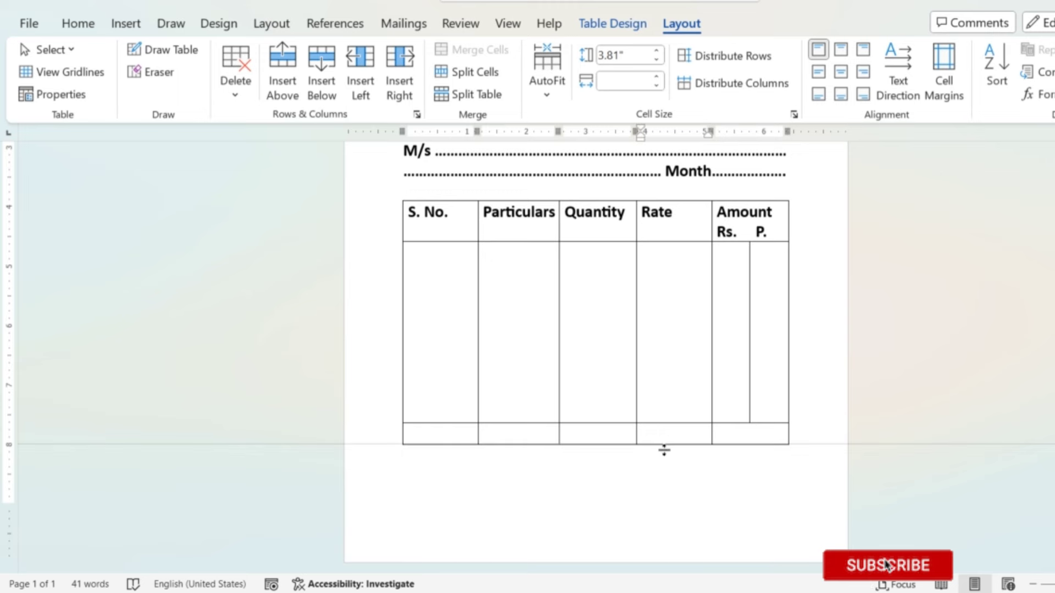
{"action": "left_click_drag", "start_coordinate": [668, 443], "coordinate": [665, 449]}
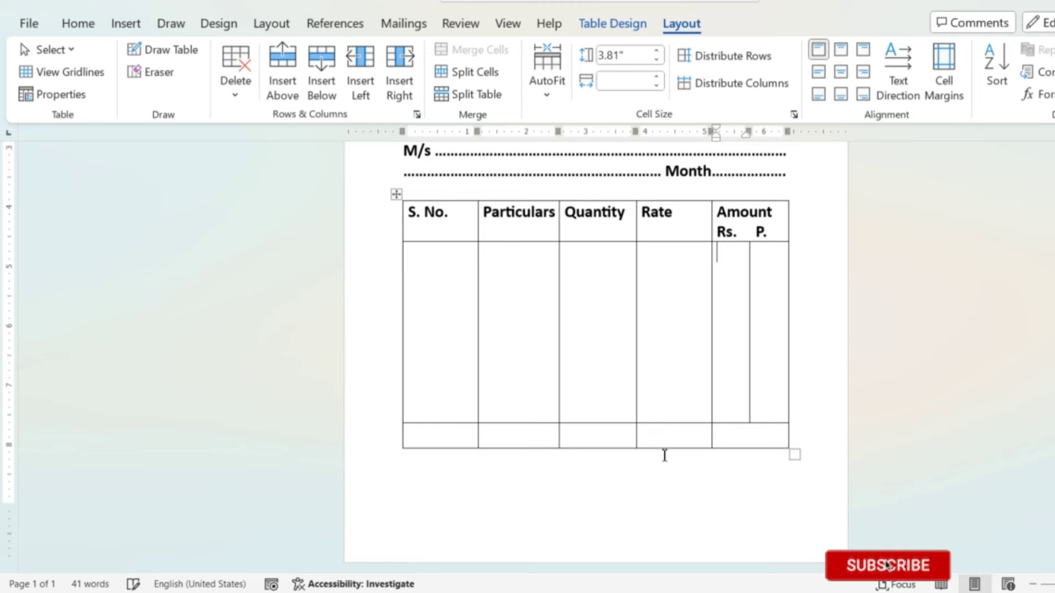
{"action": "left_click", "coordinate": [490, 480]}
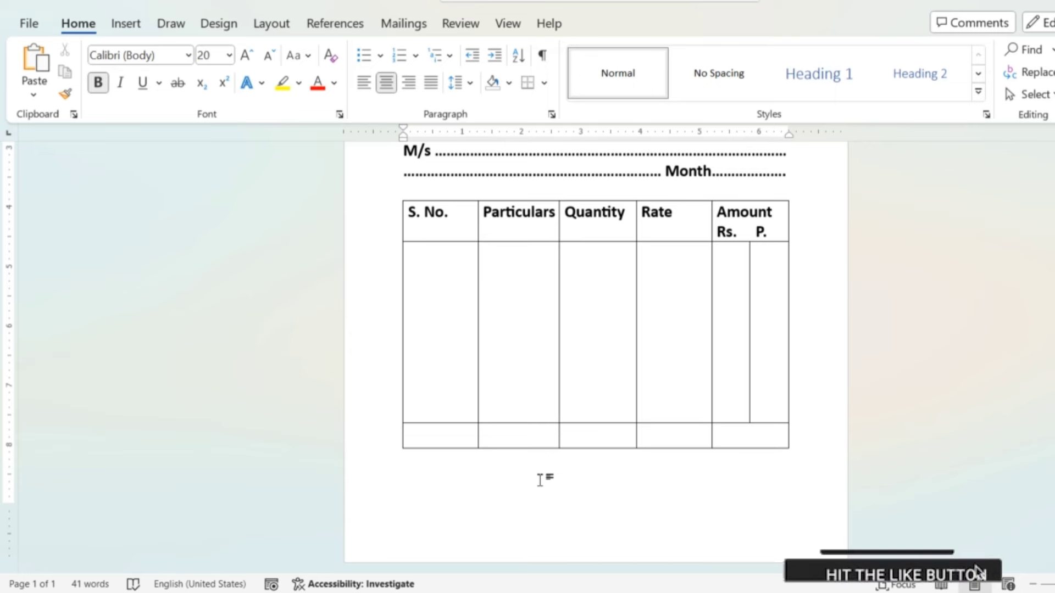
- Type E&OE below the bill table and tab Raja News Services to the right on that line
{"action": "type", "text": "E&OE"}
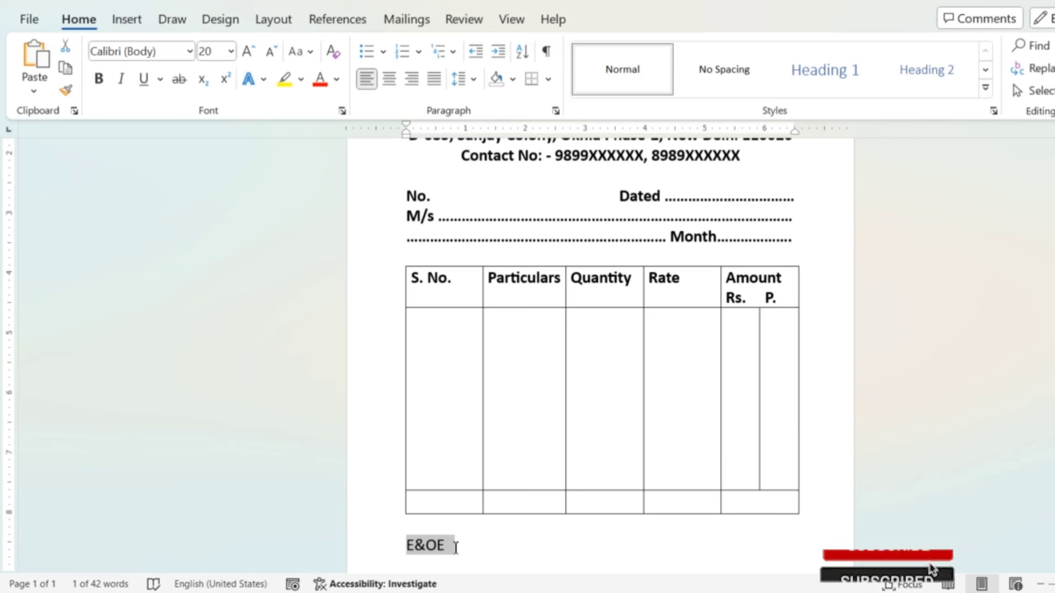
{"action": "left_click", "coordinate": [453, 547]}
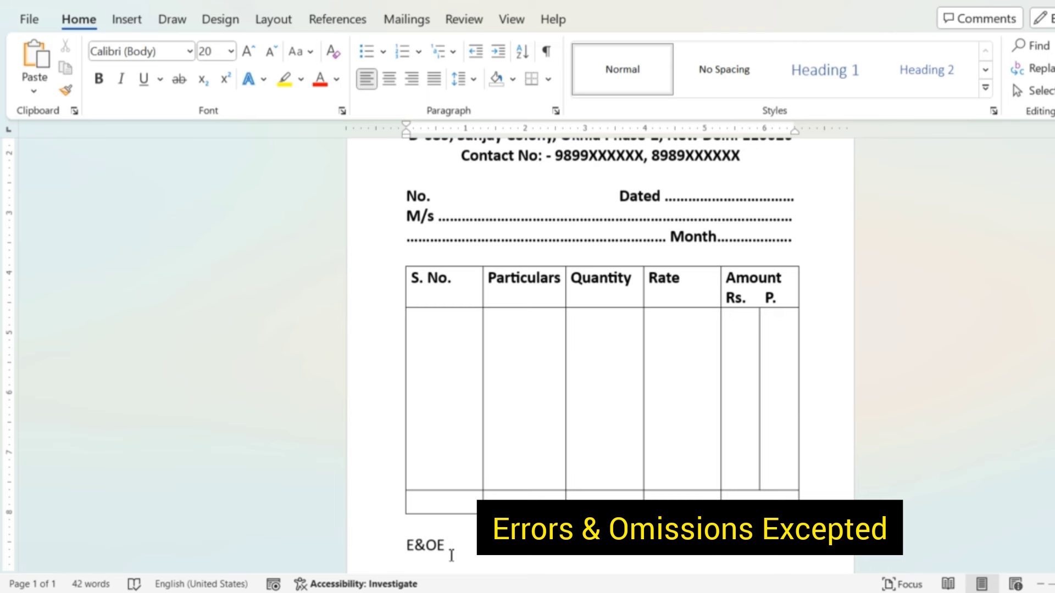
{"action": "key", "text": "Tab"}
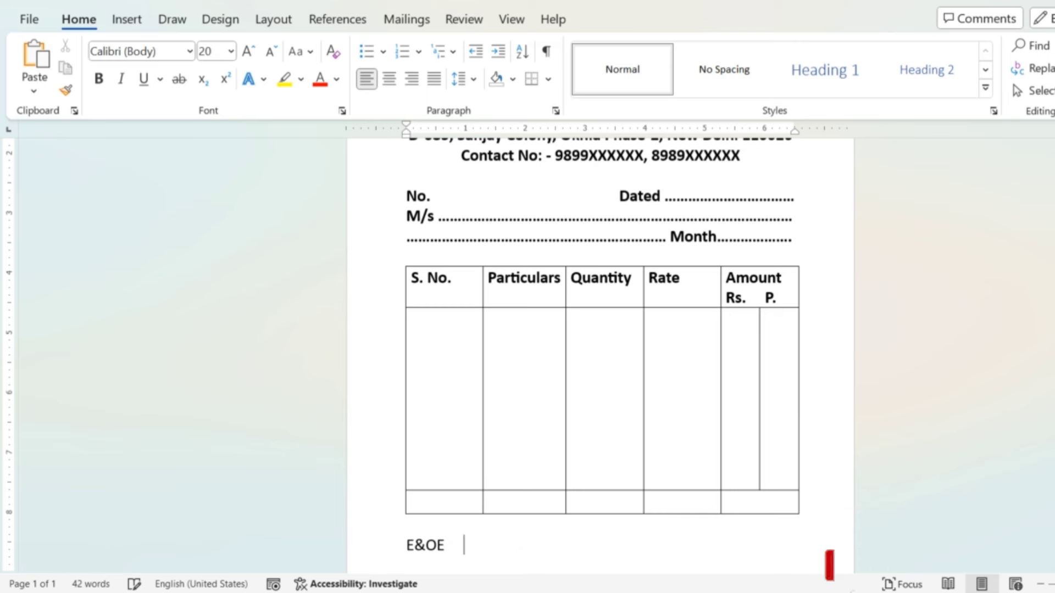
{"action": "key", "text": "Tab"}
{"action": "key", "text": "Tab"}
{"action": "key", "text": "Tab"}
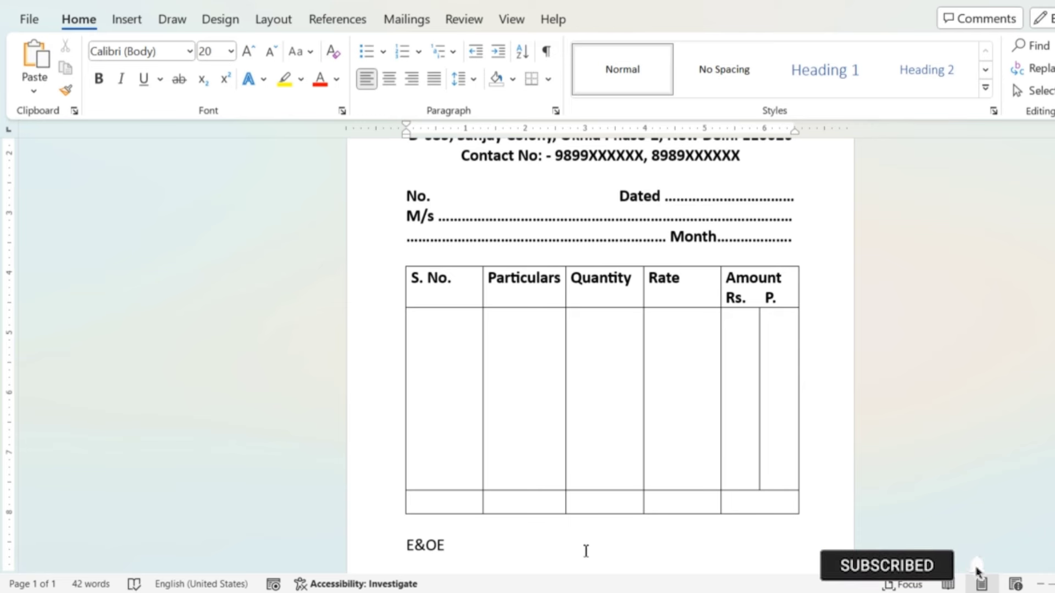
{"action": "scroll", "coordinate": [636, 299], "scroll_direction": "up", "scroll_amount": 3}
{"action": "scroll", "coordinate": [648, 275], "scroll_direction": "up", "scroll_amount": 1}
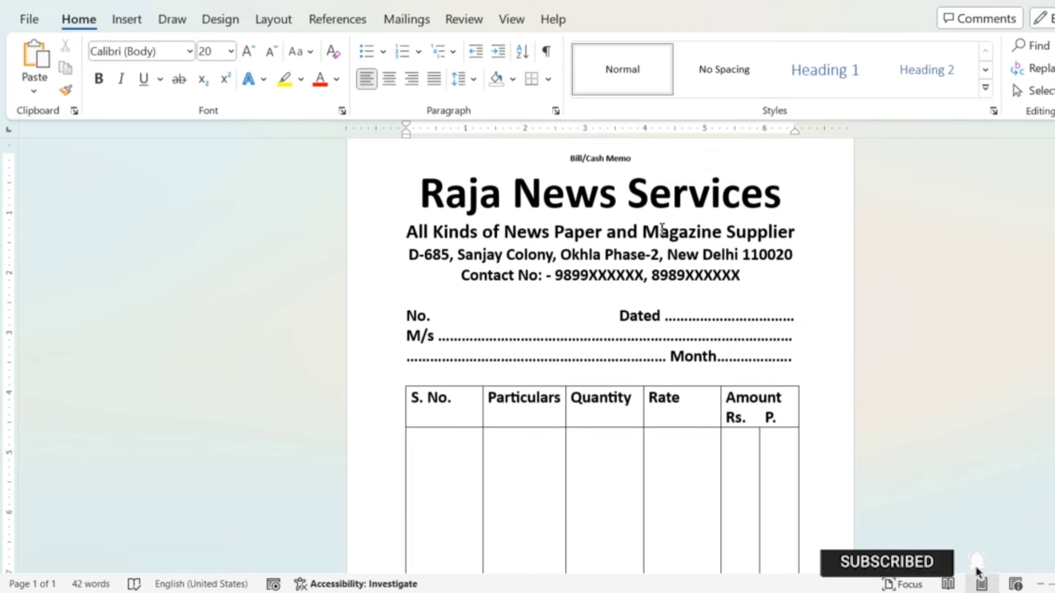
{"action": "scroll", "coordinate": [786, 365], "scroll_direction": "down", "scroll_amount": 3}
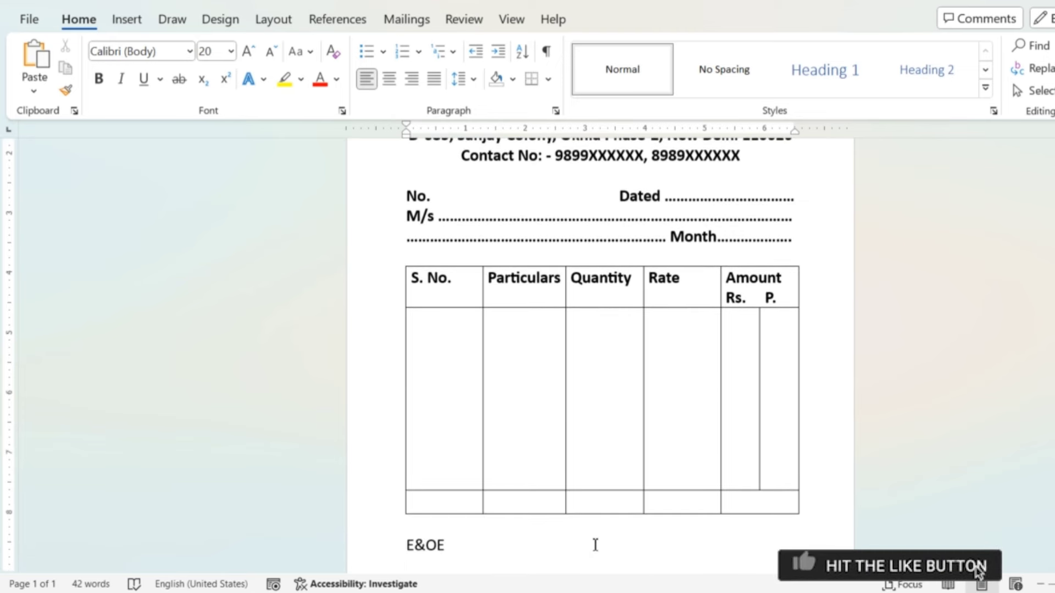
{"action": "key", "text": "Tab"}
{"action": "key", "text": "Tab"}
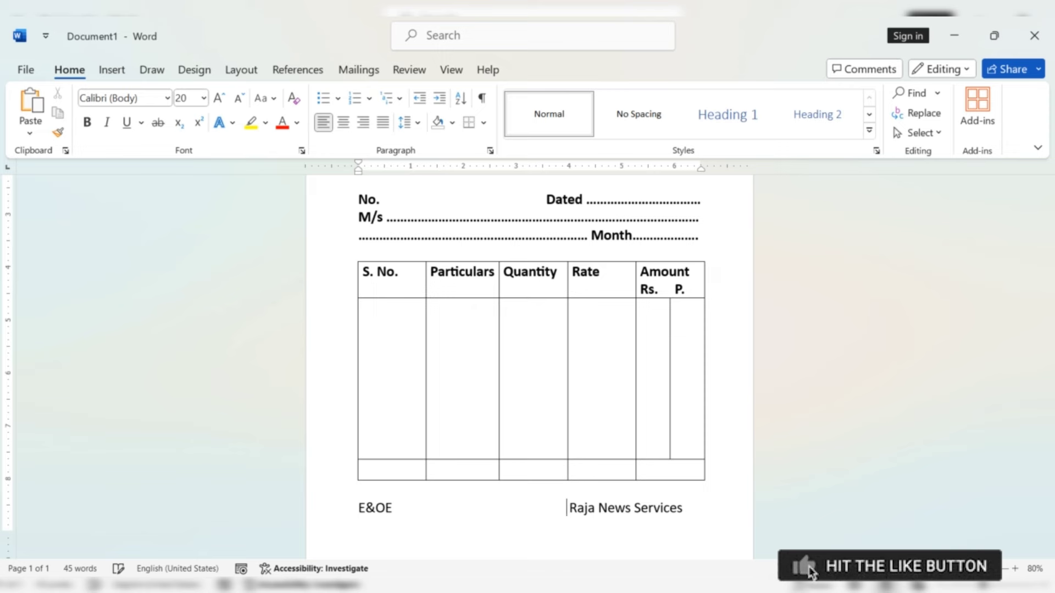
{"action": "scroll", "coordinate": [594, 462], "scroll_direction": "up", "scroll_amount": 3}
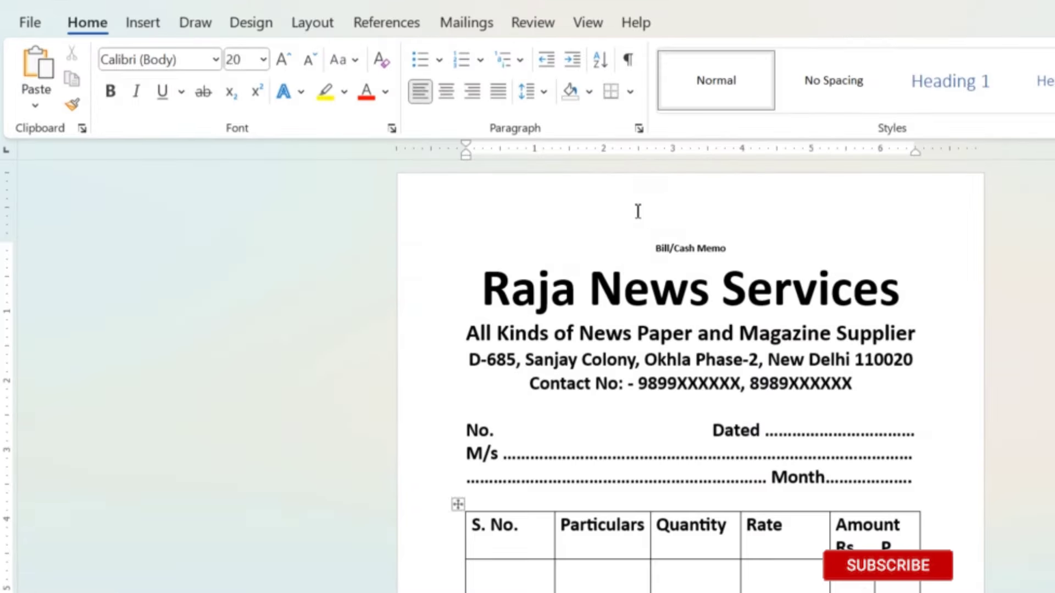
{"action": "left_click", "coordinate": [505, 236]}
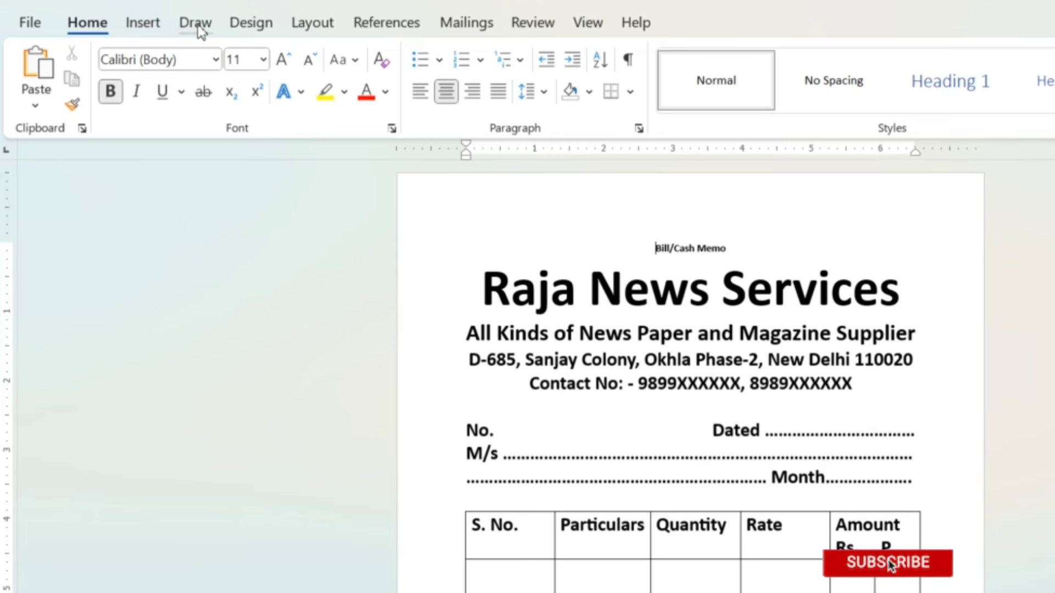
- Lower the page's top margin to 0.7" through Custom Margins
{"action": "left_click", "coordinate": [311, 27]}
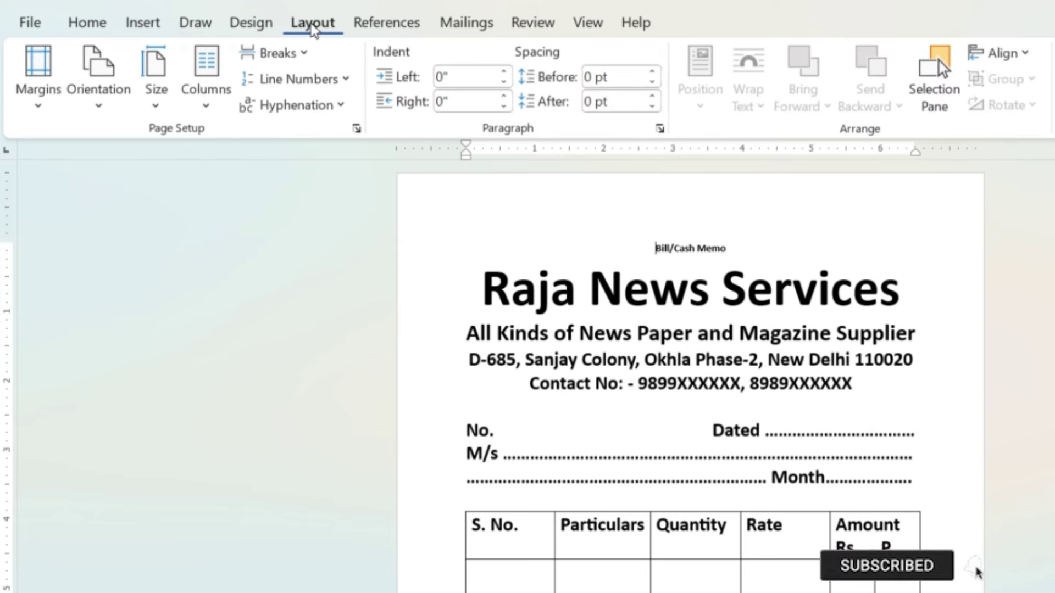
{"action": "left_click", "coordinate": [37, 99]}
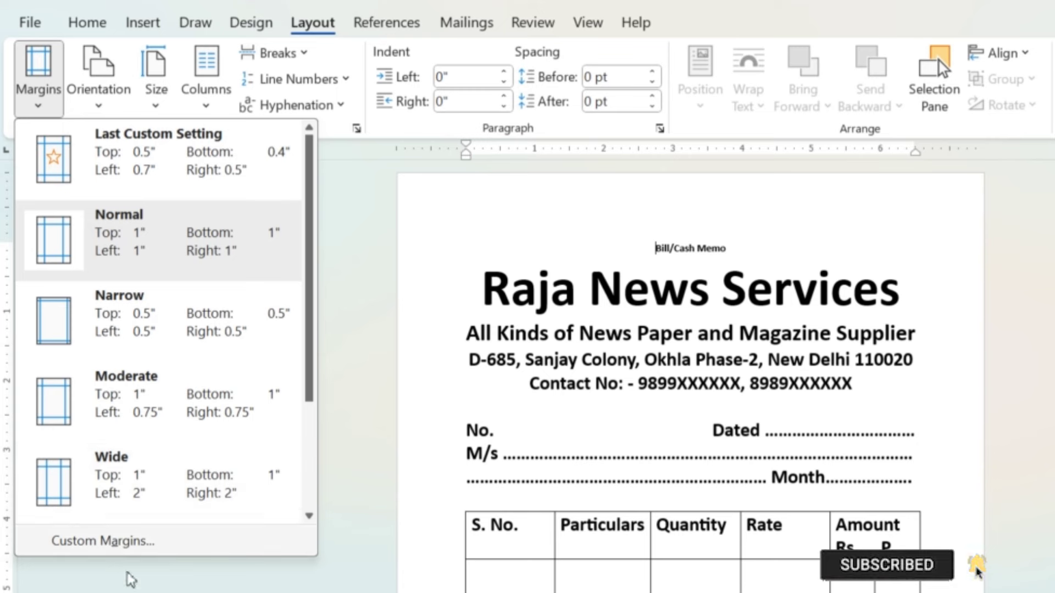
{"action": "left_click", "coordinate": [134, 544]}
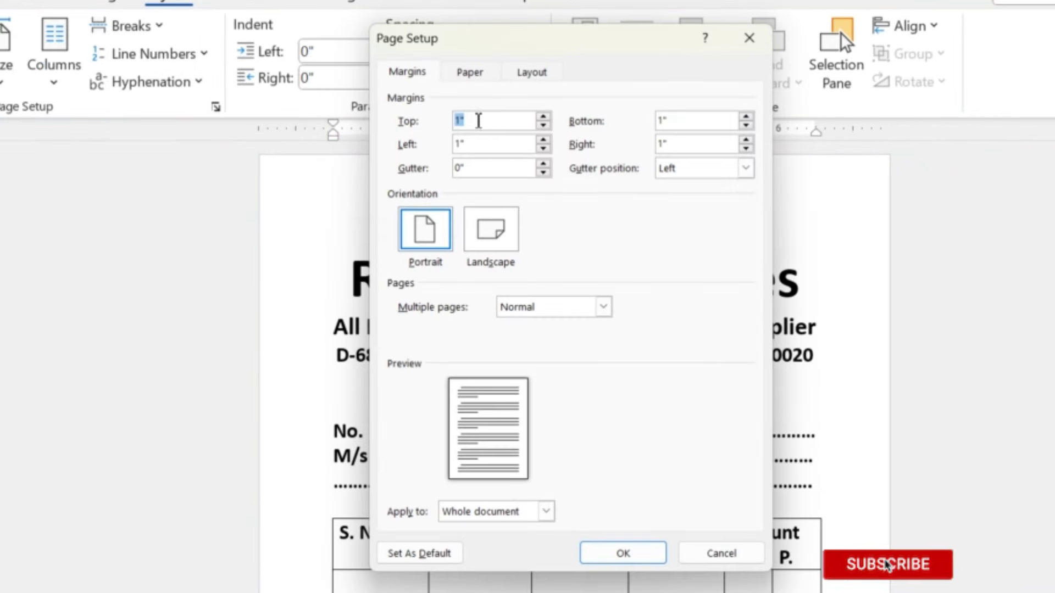
{"action": "left_click", "coordinate": [543, 127]}
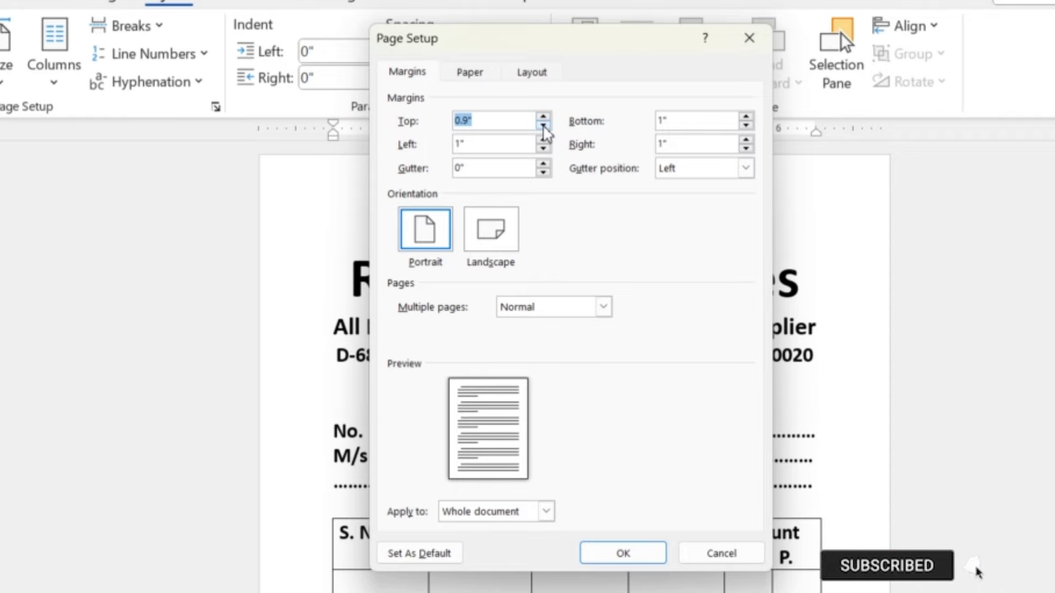
{"action": "left_click", "coordinate": [543, 127]}
{"action": "left_click", "coordinate": [543, 127]}
{"action": "left_click", "coordinate": [621, 555]}
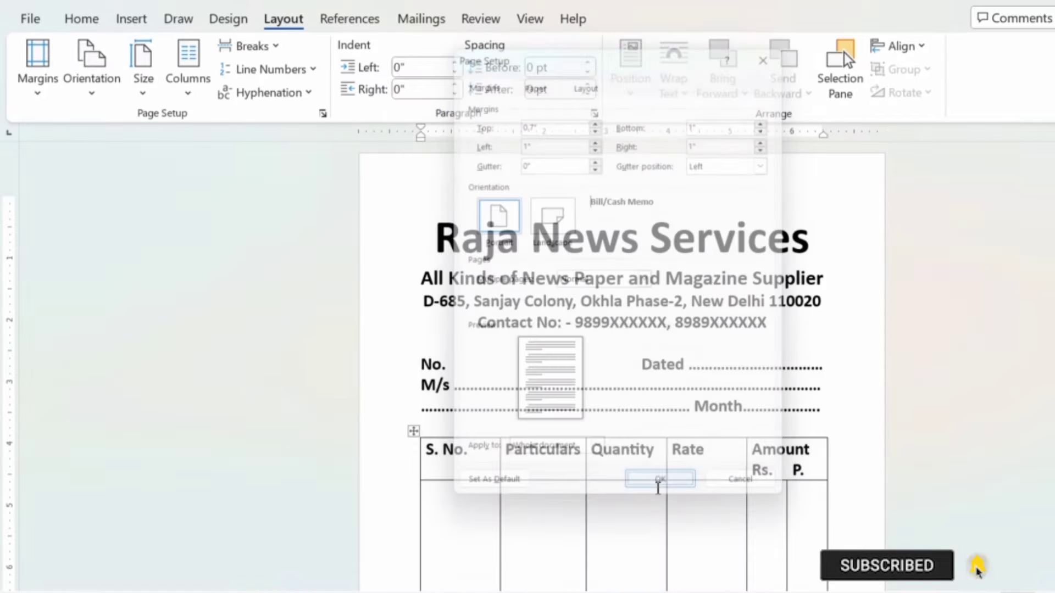
- Insert a blank line before E&OE to push the footer down
{"action": "scroll", "coordinate": [790, 484], "scroll_direction": "down", "scroll_amount": 5}
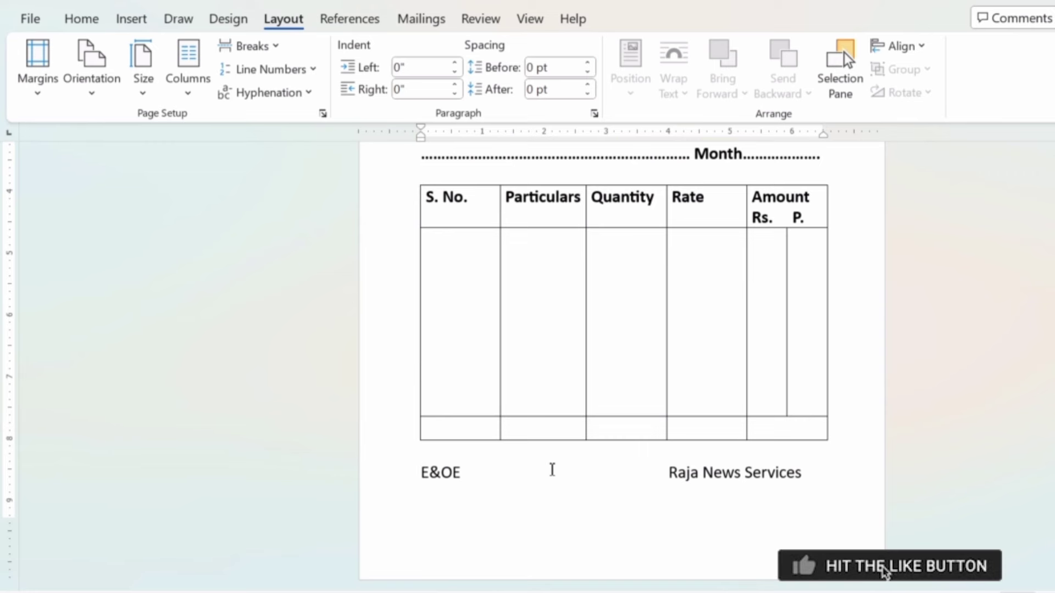
{"action": "key", "text": "Return"}
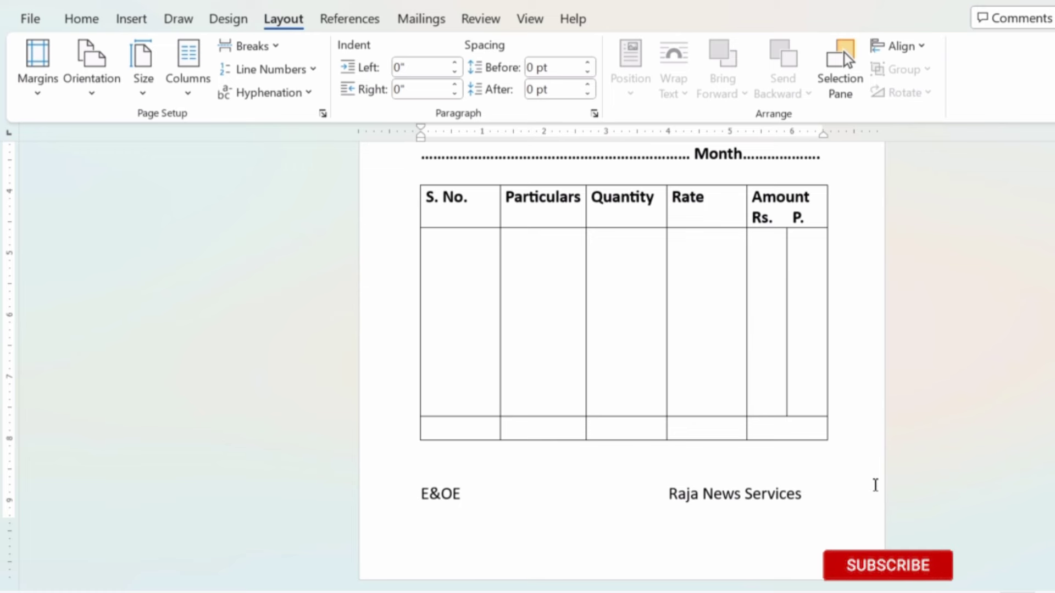
{"action": "scroll", "coordinate": [860, 473], "scroll_direction": "up", "scroll_amount": 2}
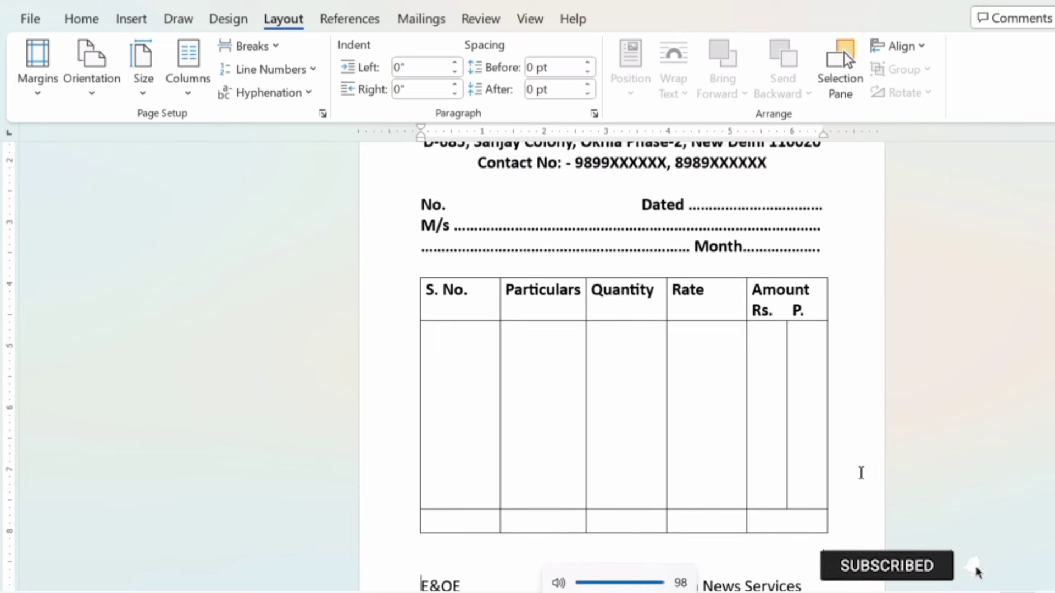
- Preview the finished Raja News Services bill memo on the Print screen with Ctrl+P
{"action": "key", "text": "ctrl+p"}
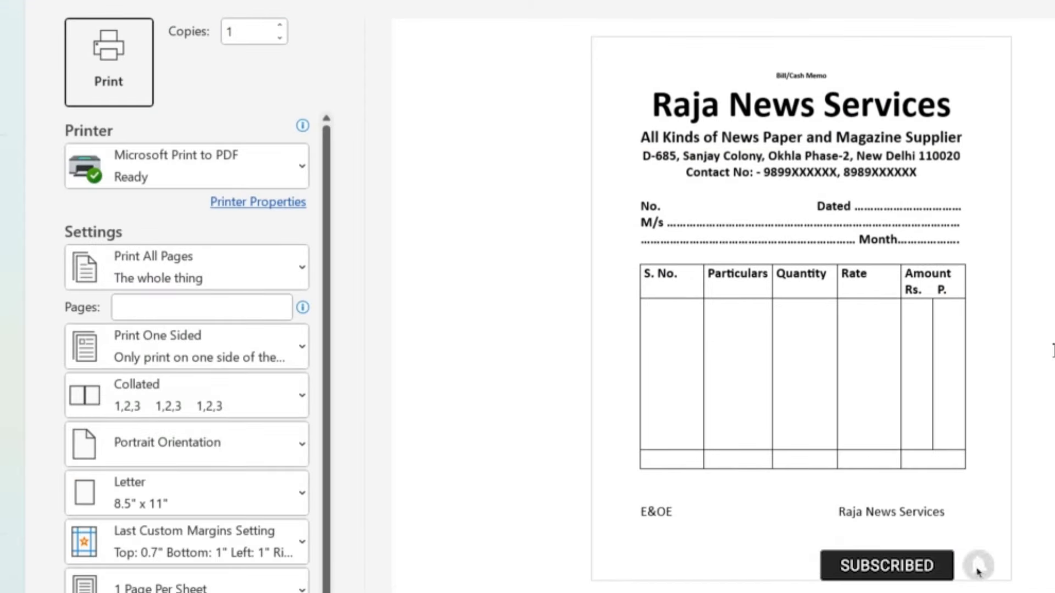